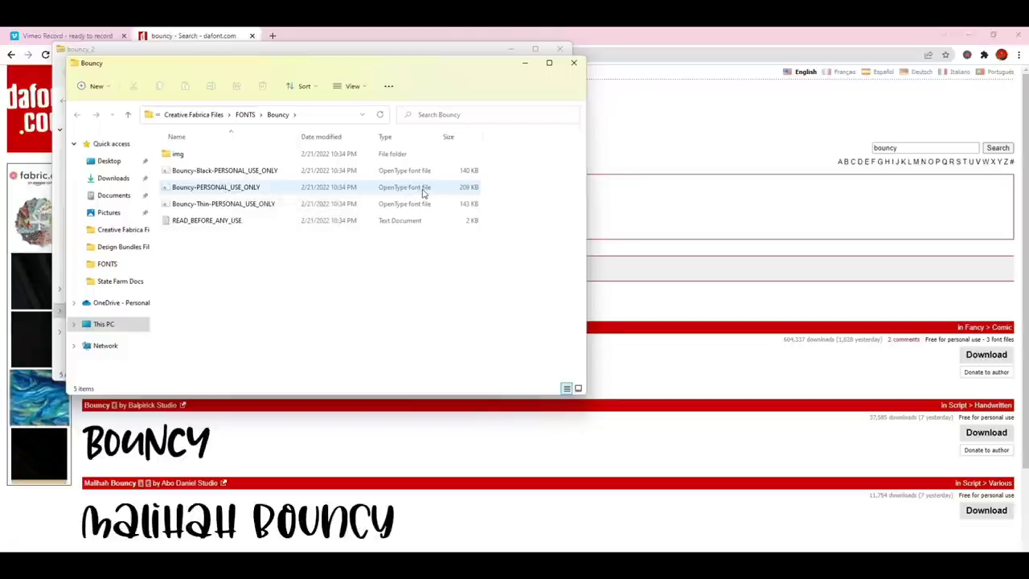
Install the Bouncy-PERSONAL_USE_ONLY font from the Bouncy folder and close the open font folder windows.
double_click(220, 188)
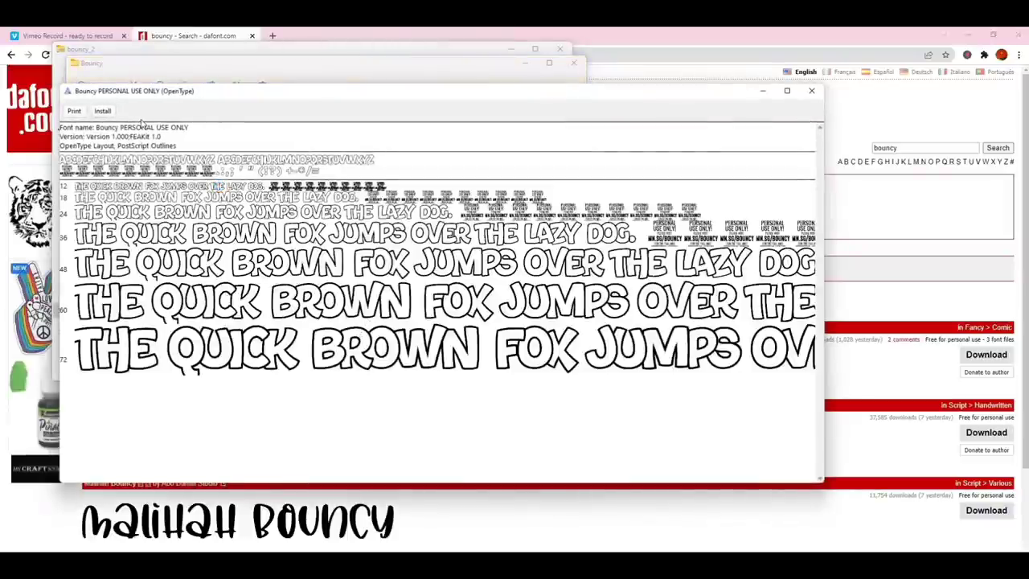
click(102, 111)
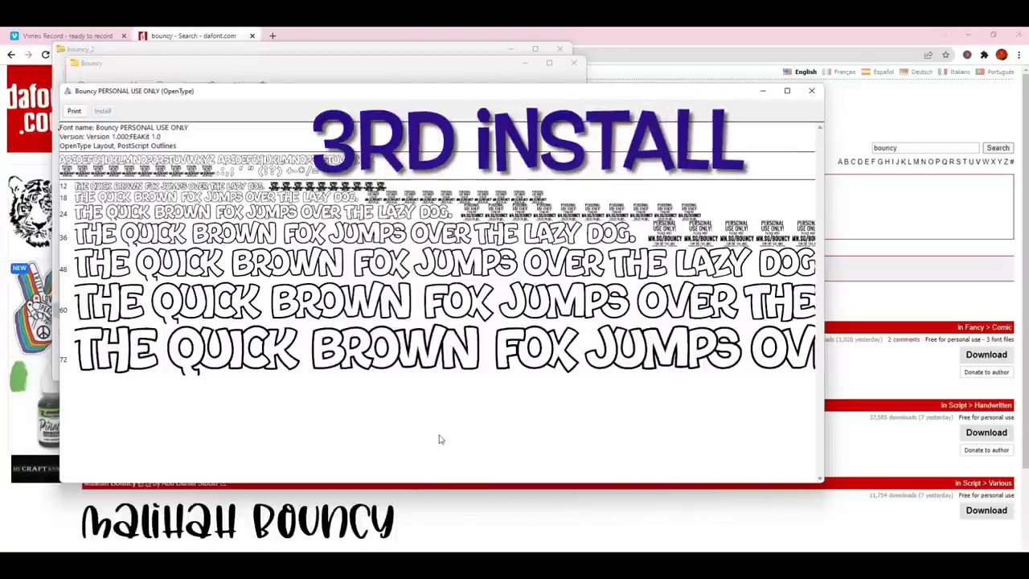
click(764, 94)
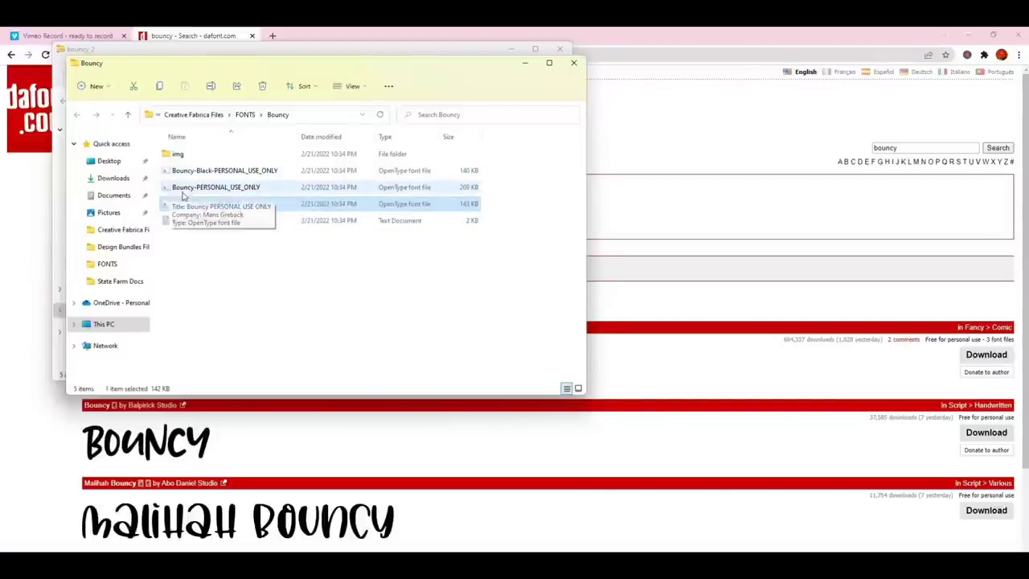
click(574, 62)
click(559, 47)
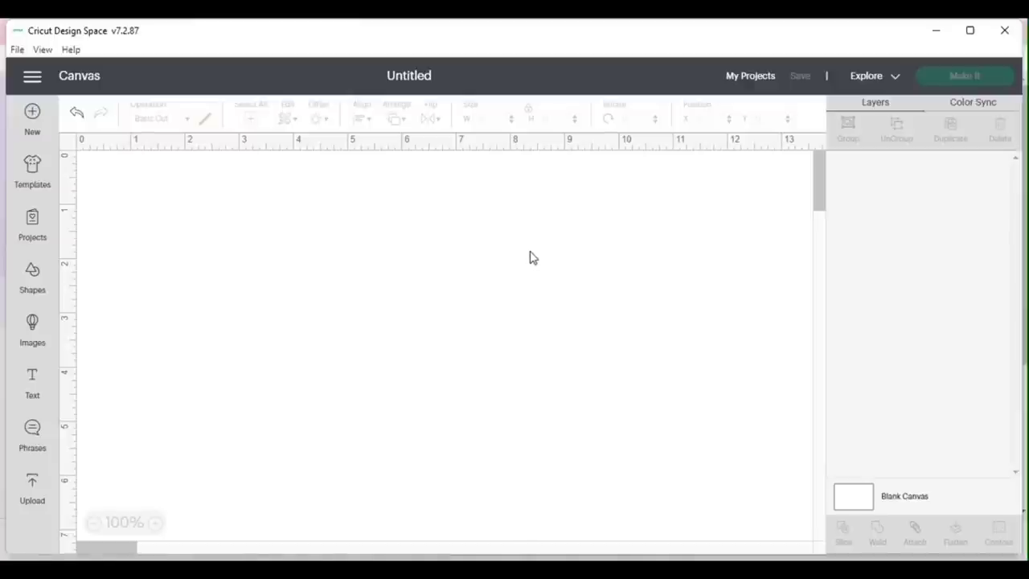
Add the text BLESSED to the blank canvas and move it to about X 3.5, Y 2.5.
click(34, 380)
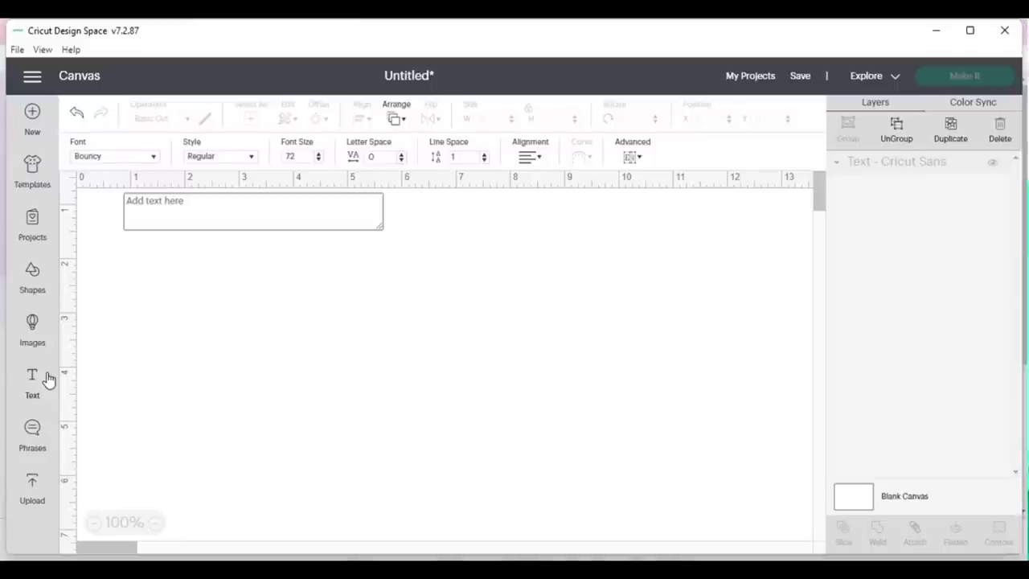
text(BLSSED)
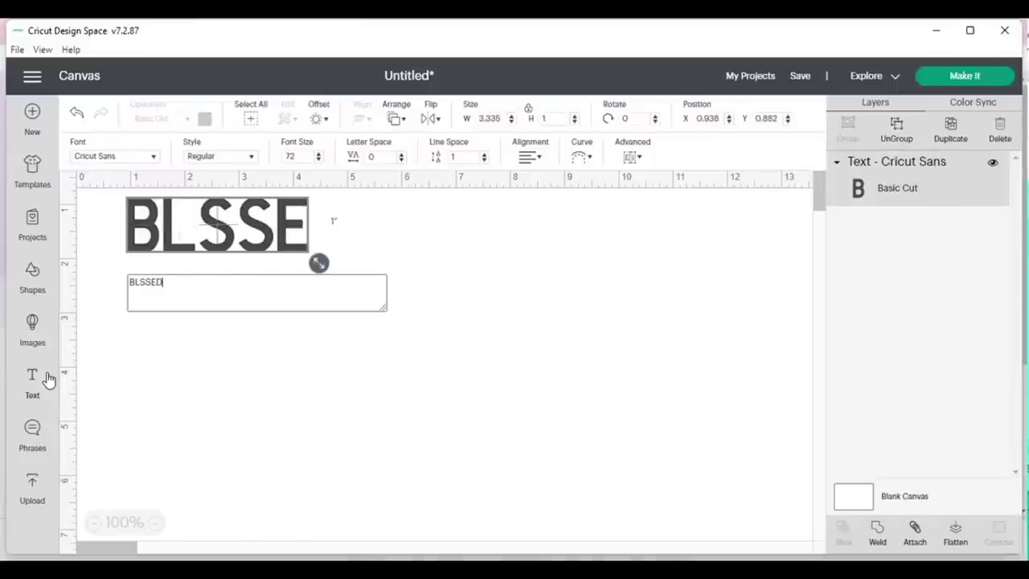
key(BackSpace)
key(BackSpace)
key(BackSpace)
key(BackSpace)
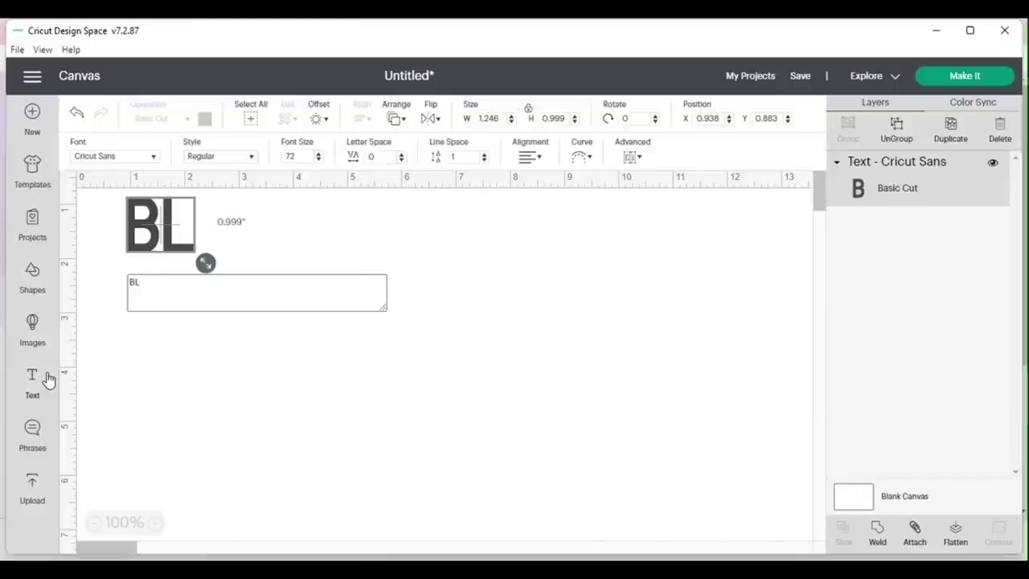
text(ESSED)
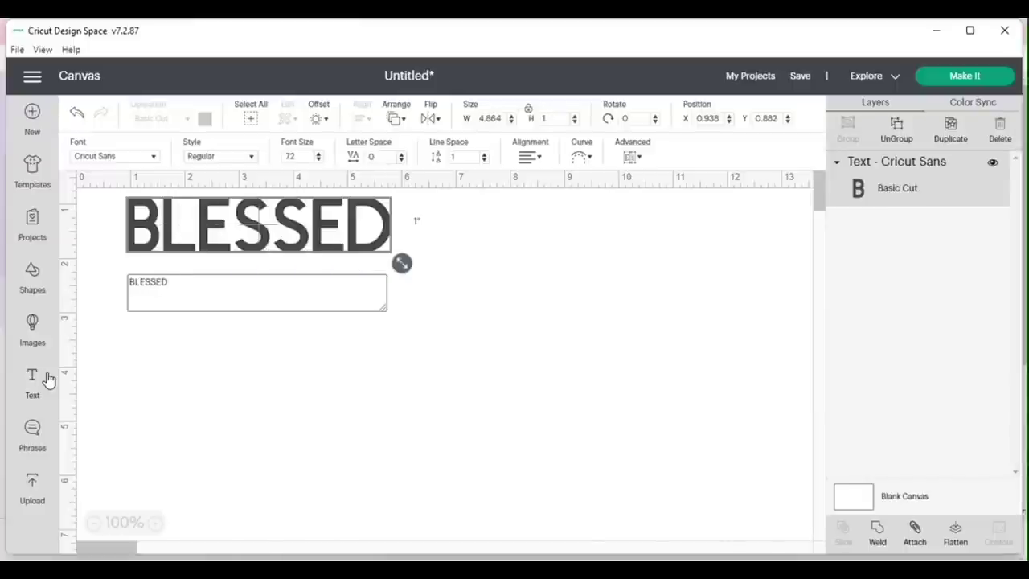
click(175, 436)
drag(287, 214, 424, 301)
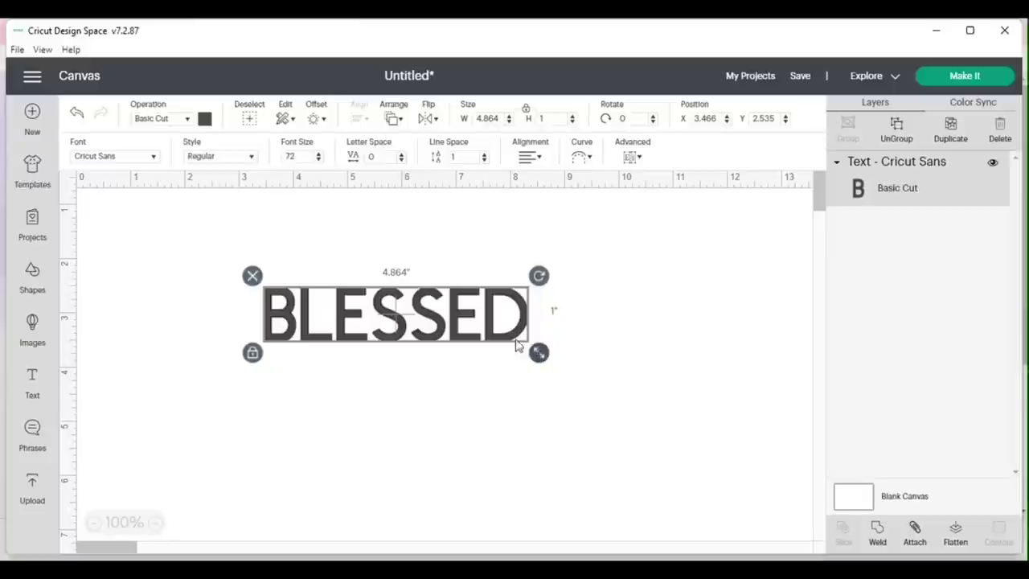
Change the BLESSED text's font to Bouncy and reposition it at about X 0.9, Y 1.8.
click(154, 161)
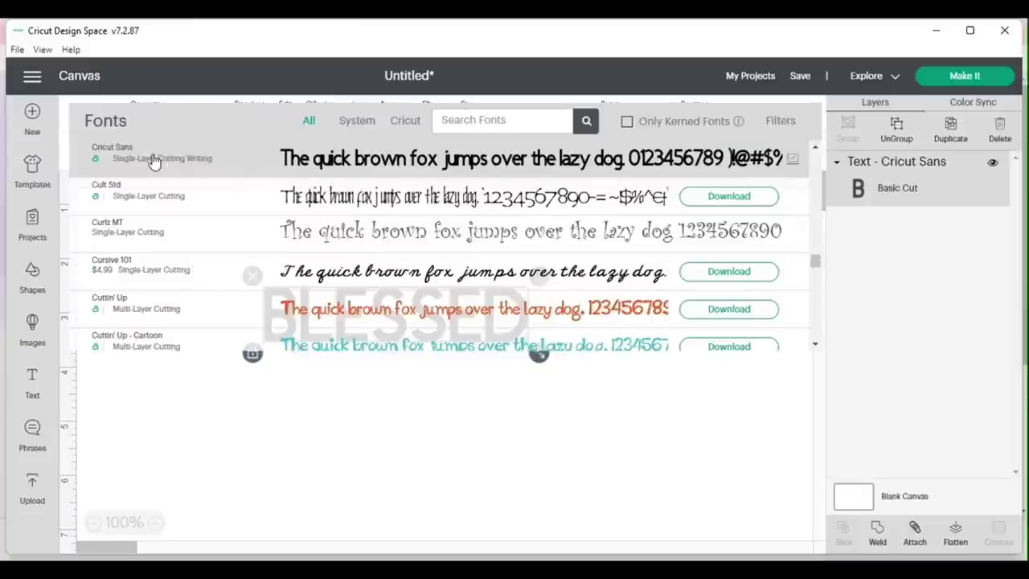
click(469, 123)
text(BOUNCY)
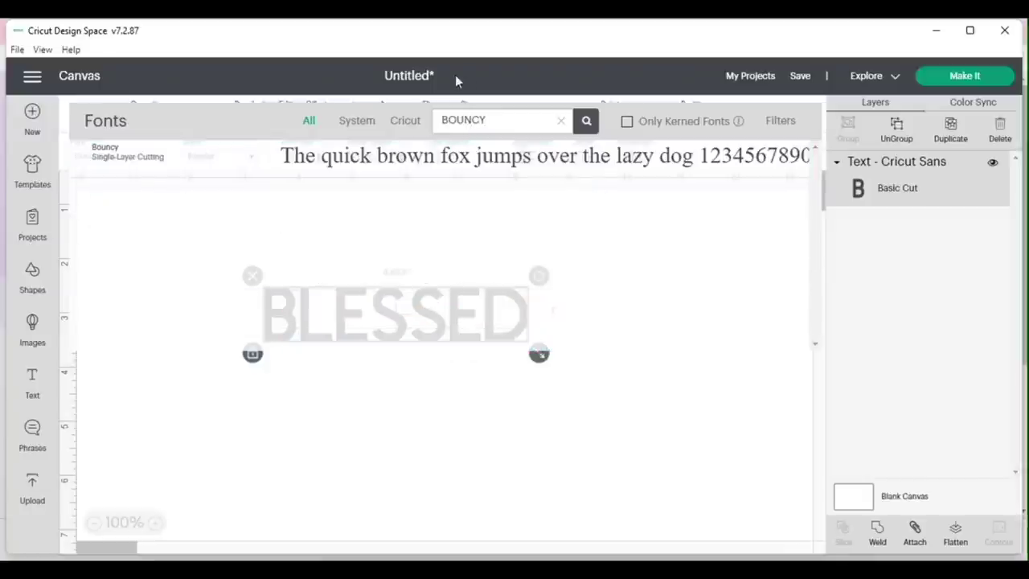
click(453, 157)
drag(473, 313, 293, 217)
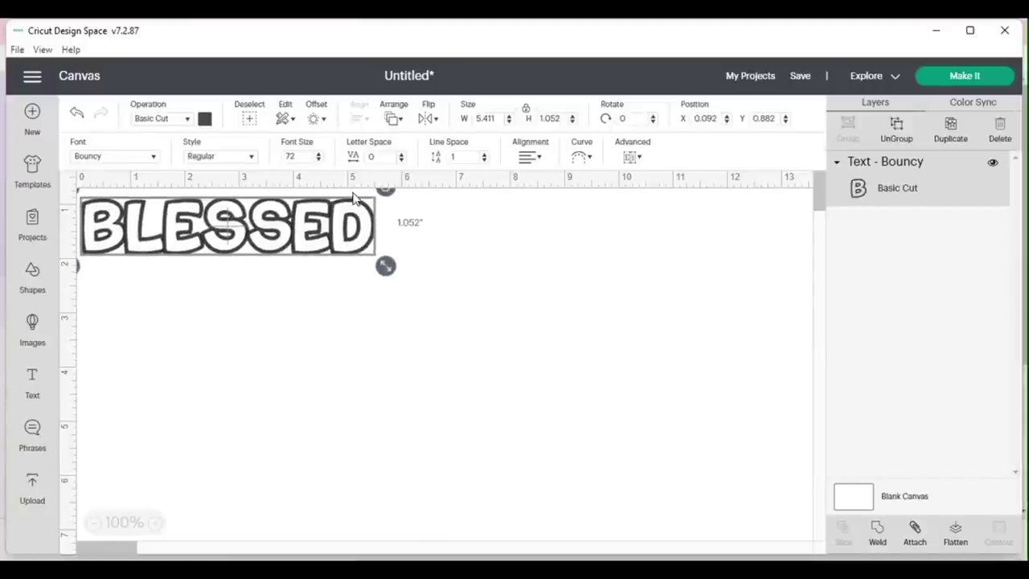
drag(353, 198, 397, 250)
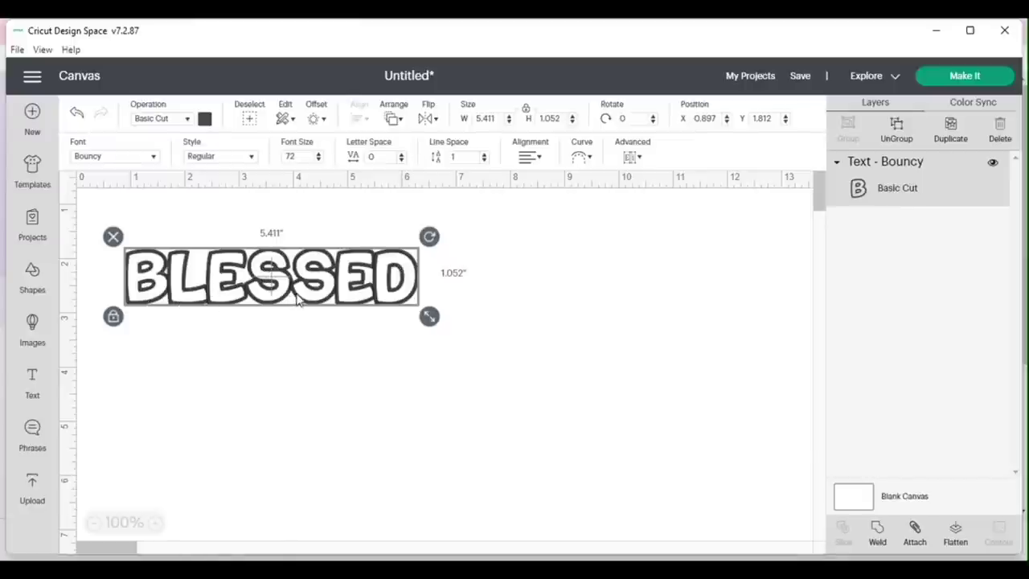
Set the BLESSED text's letter spacing to 0.4.
click(403, 153)
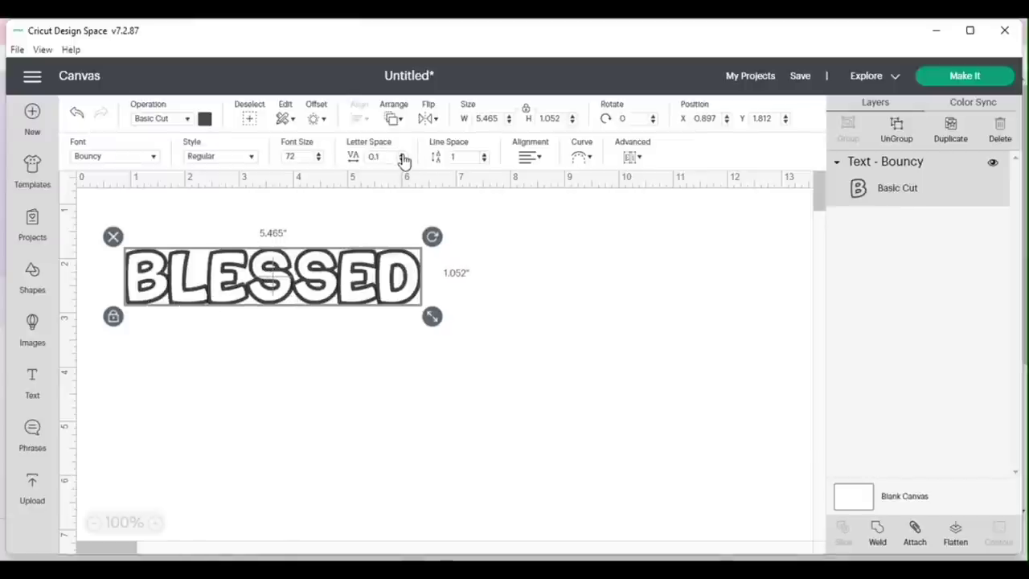
click(403, 153)
click(403, 154)
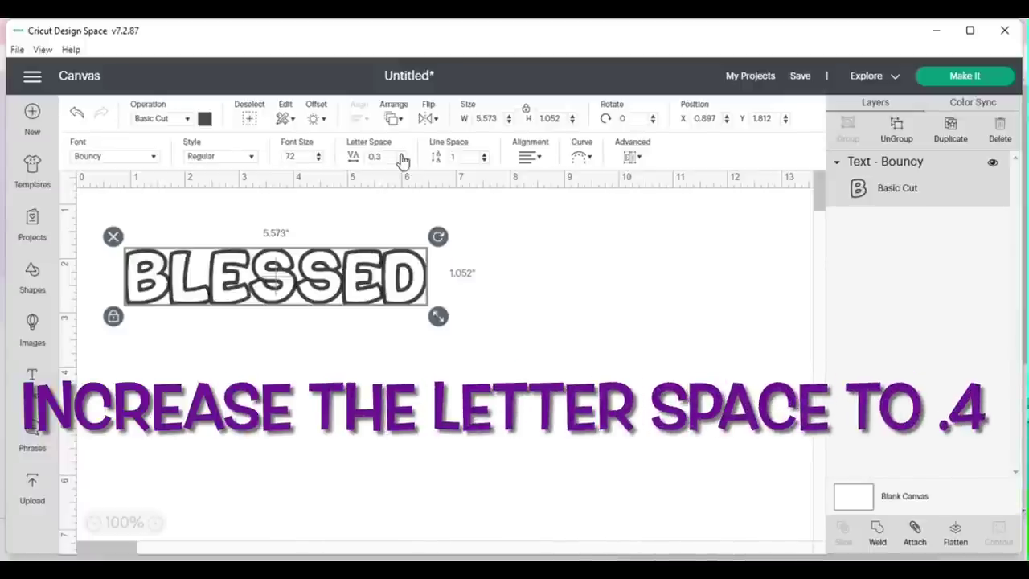
click(402, 154)
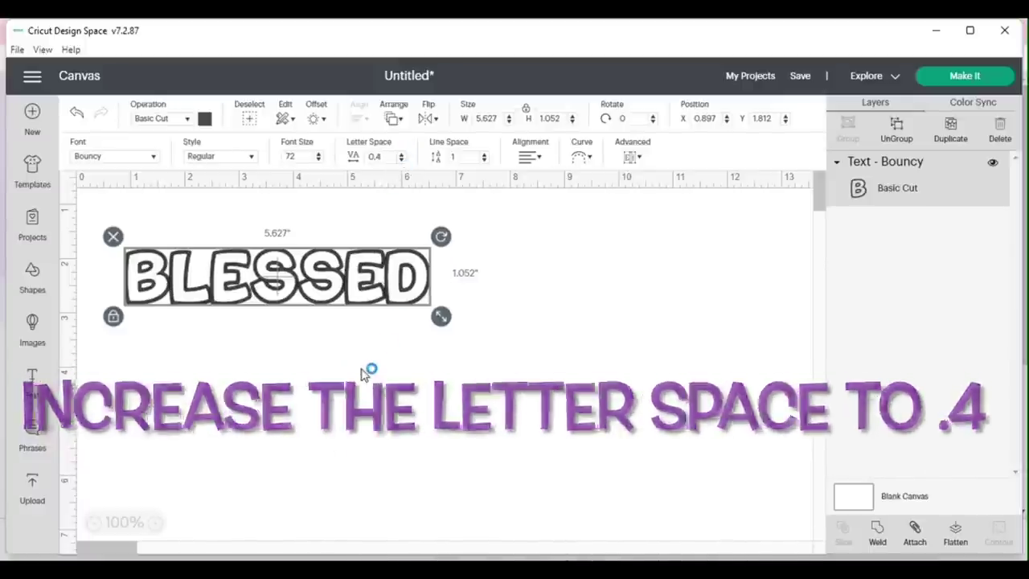
Unlock the BLESSED text's proportions and set its width to 10.5 and its height to 4.0 inches.
click(114, 317)
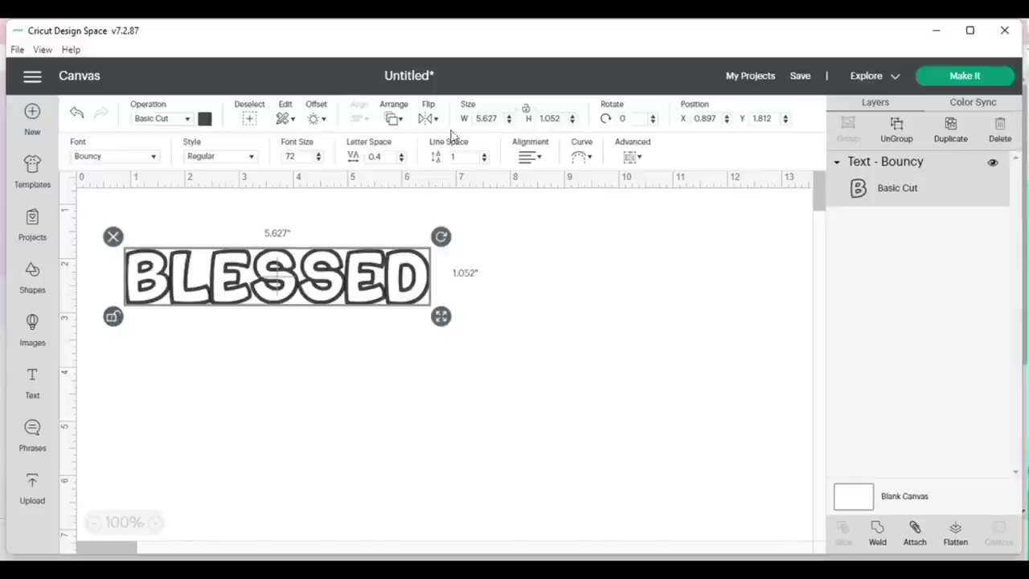
click(490, 119)
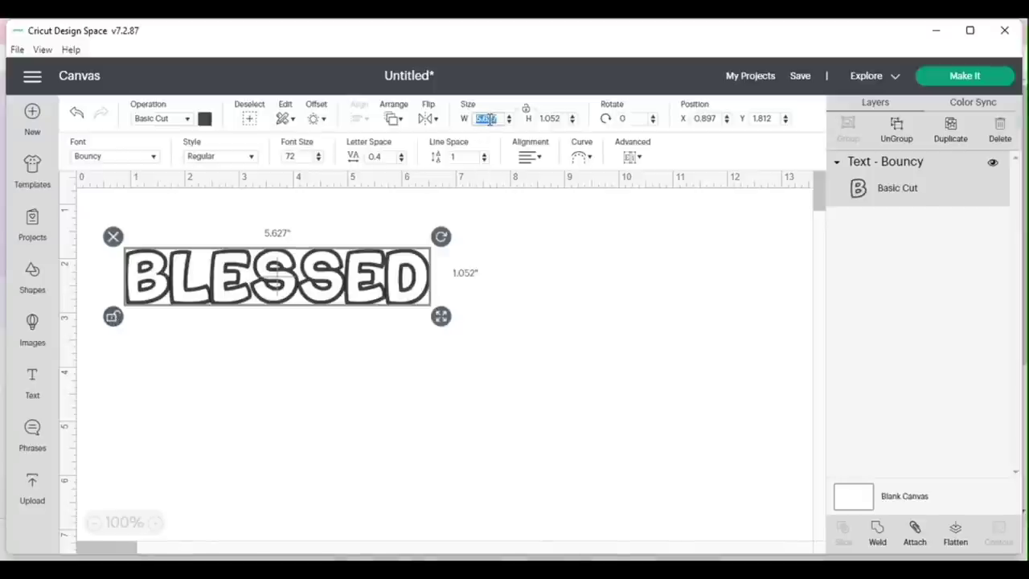
text(10.5)
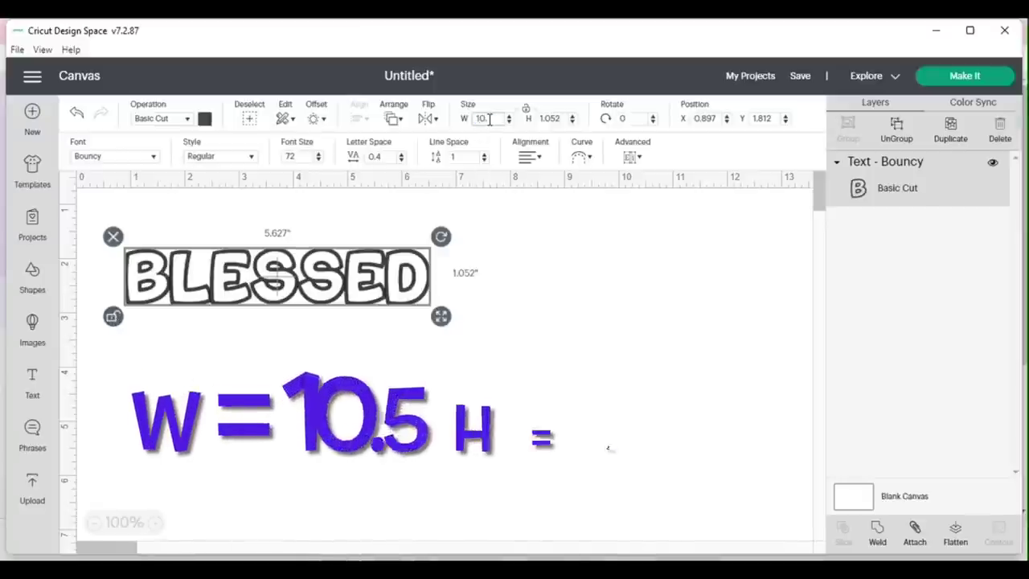
key(Return)
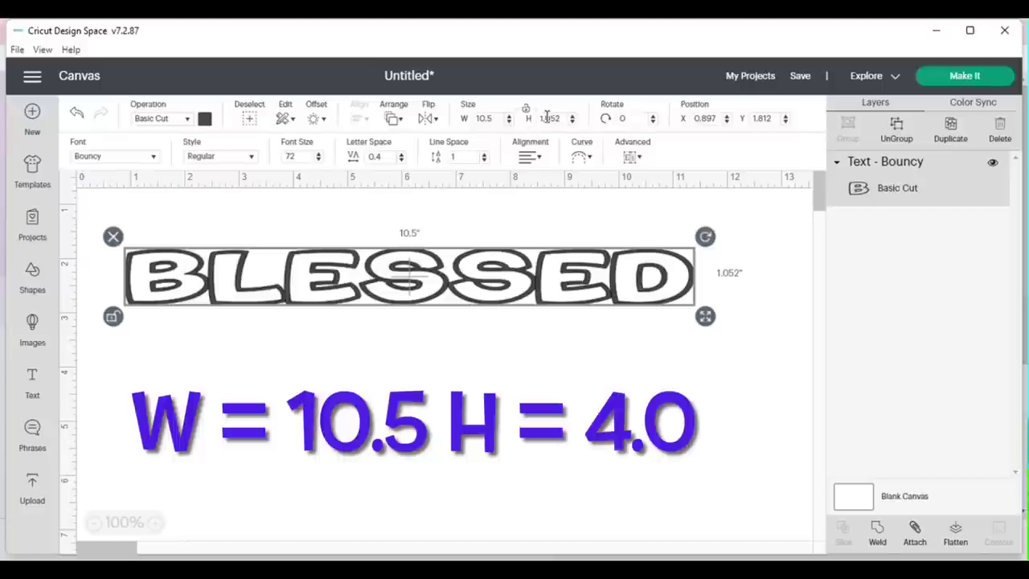
text(4.0)
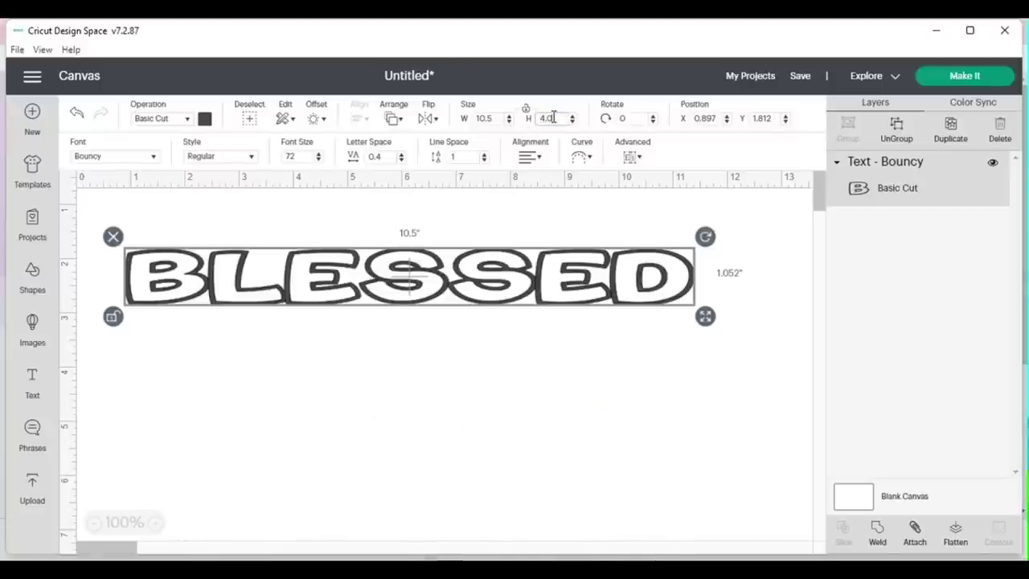
key(Return)
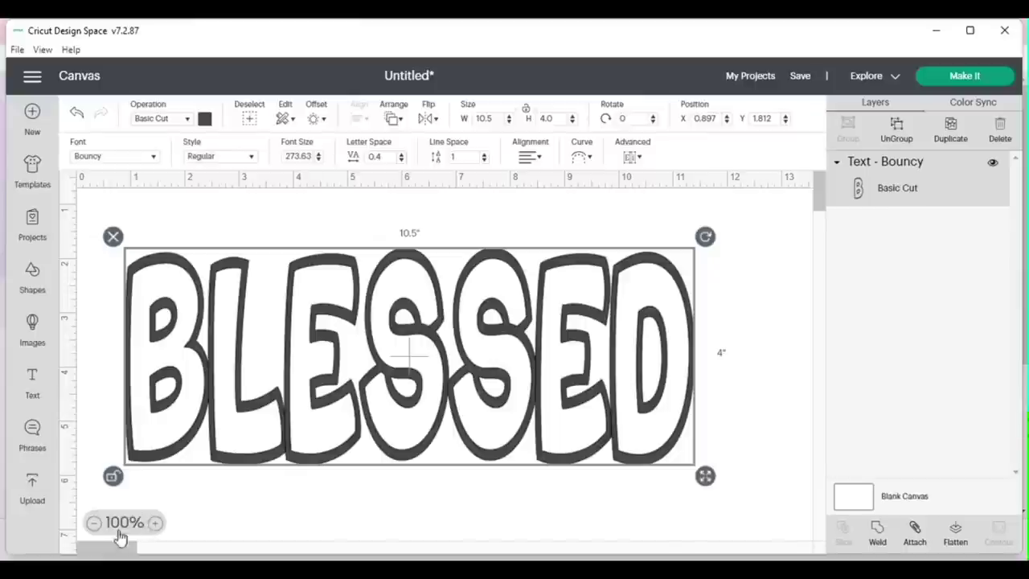
Move the BLESSED text slightly down the canvas to about Y 3.0, leaving it selected.
click(94, 523)
click(94, 524)
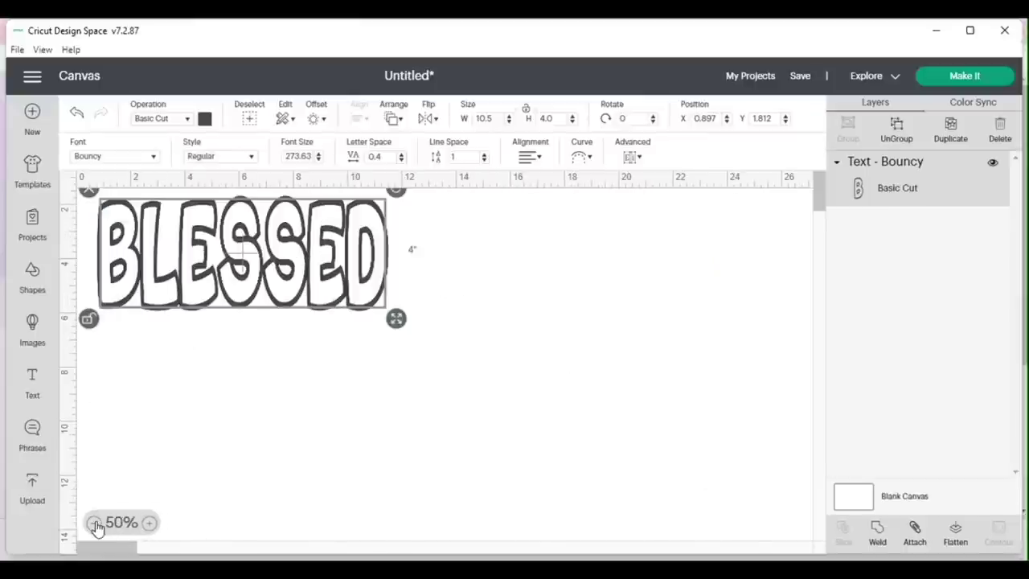
click(94, 523)
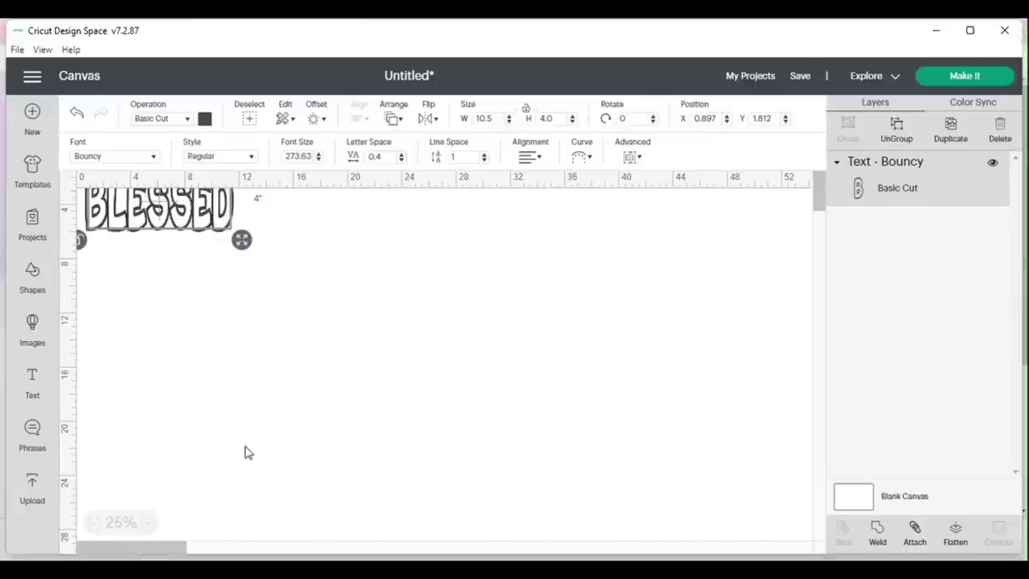
click(245, 453)
mouse_move(174, 217)
mouse_down()
mouse_move(171, 207)
mouse_move(172, 232)
mouse_up()
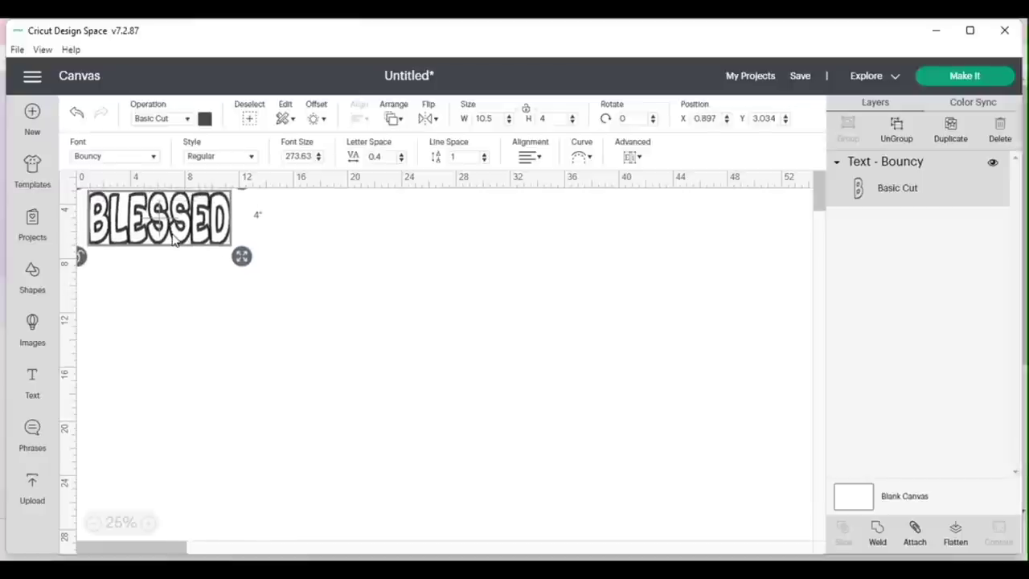
click(174, 233)
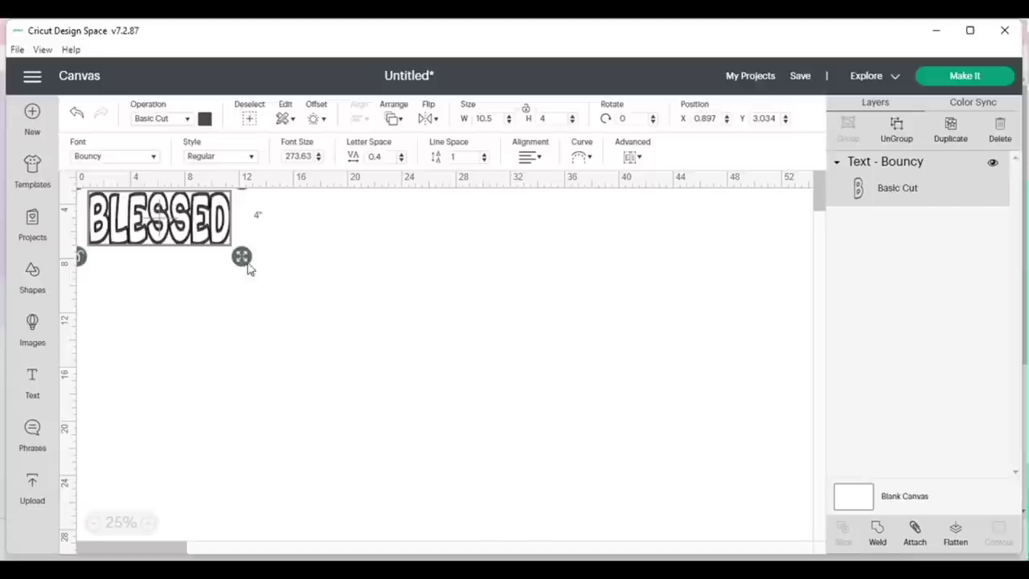
Duplicate the BLESSED text twice and stack both copies far to the right of the original, at about X 37.
click(950, 128)
click(947, 132)
drag(157, 238, 673, 239)
drag(202, 235, 727, 302)
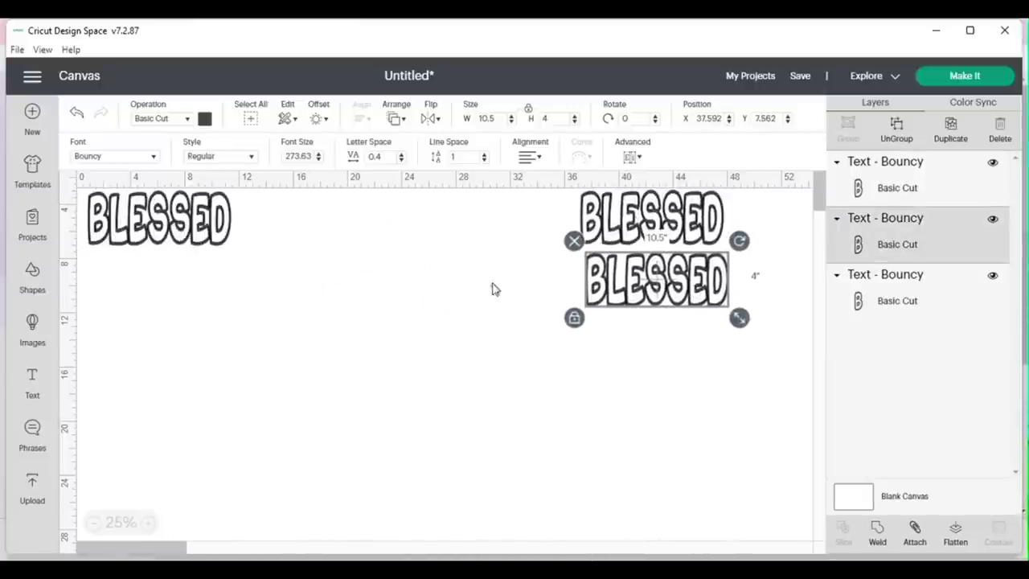
Weld the original BLESSED text into one shape and move it to about X 1.3, Y 2.9.
click(234, 323)
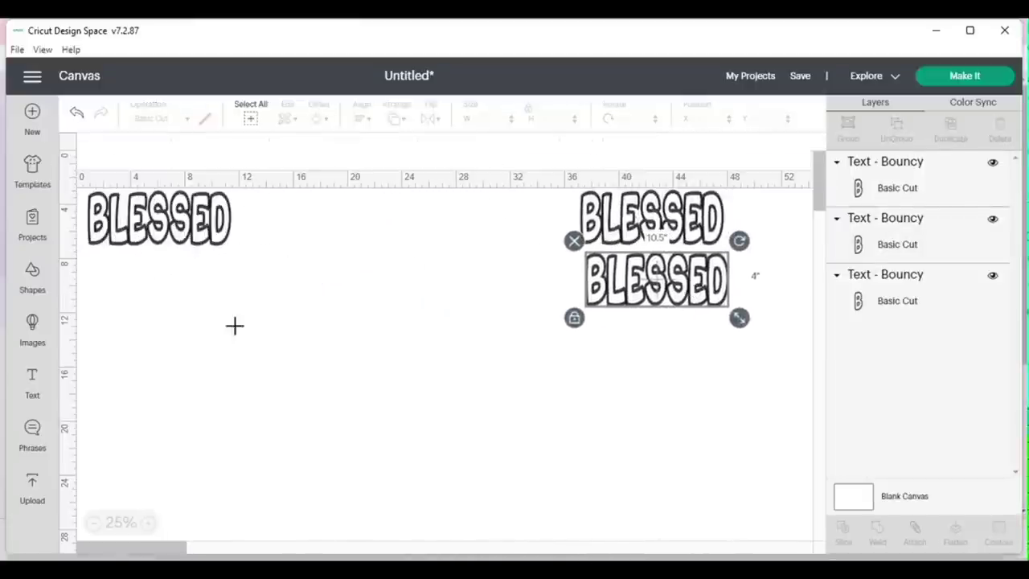
click(196, 231)
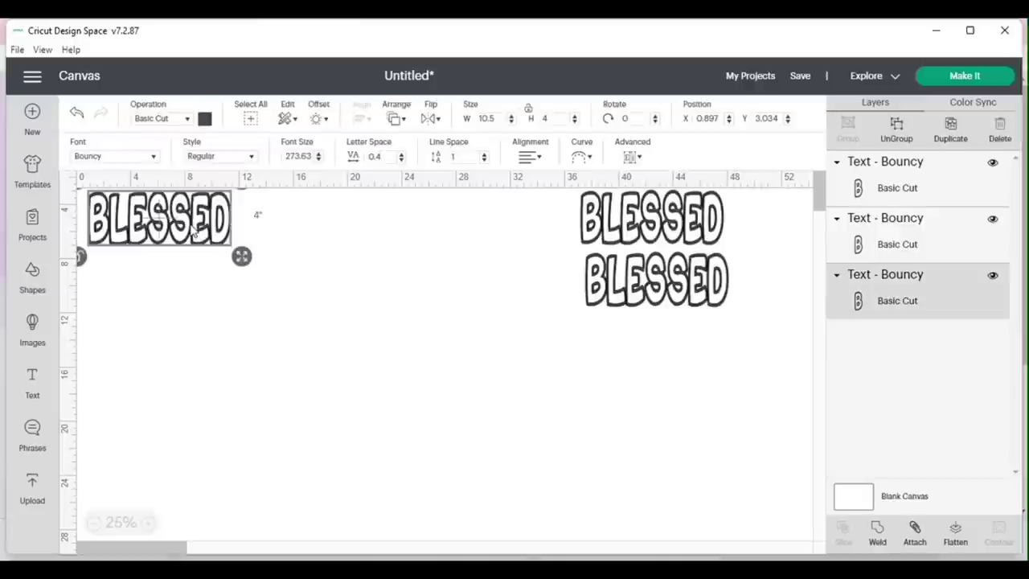
click(648, 277)
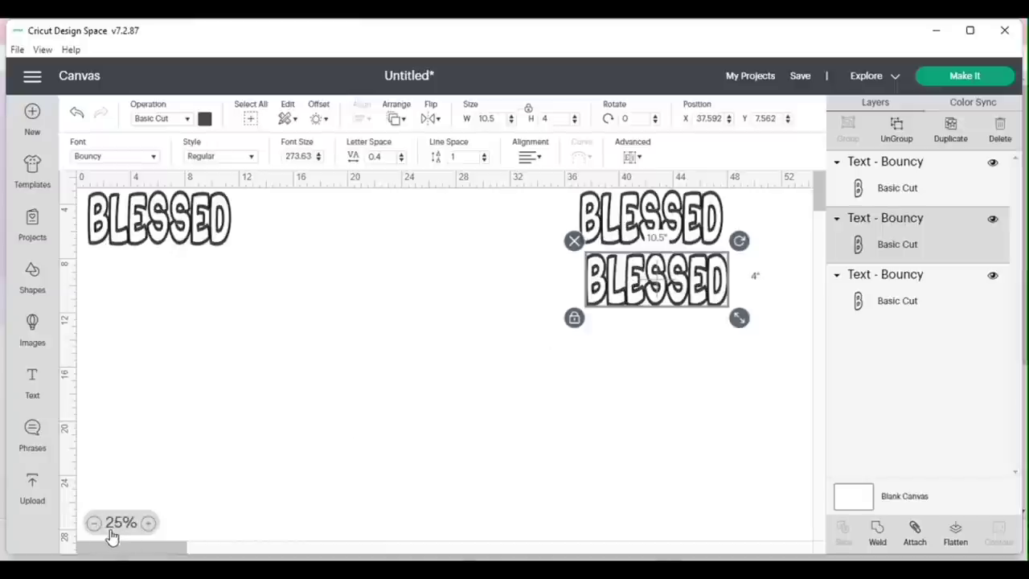
click(174, 229)
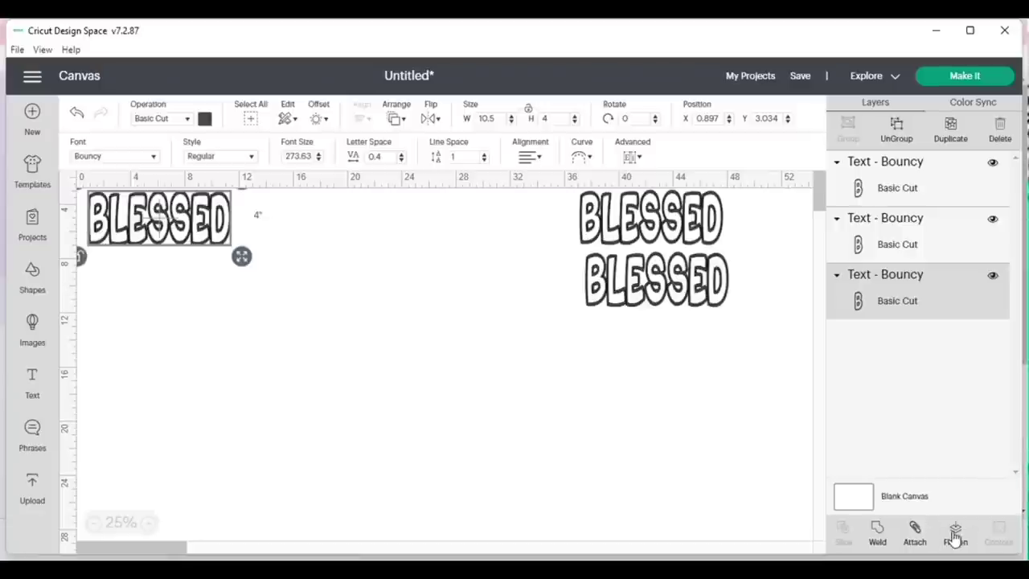
click(876, 534)
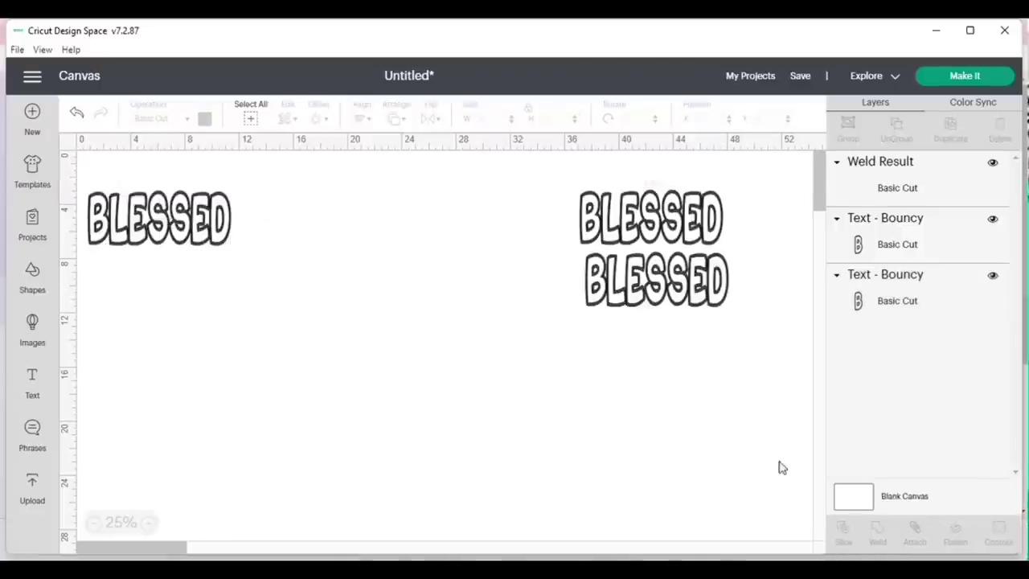
click(156, 222)
drag(162, 225, 163, 220)
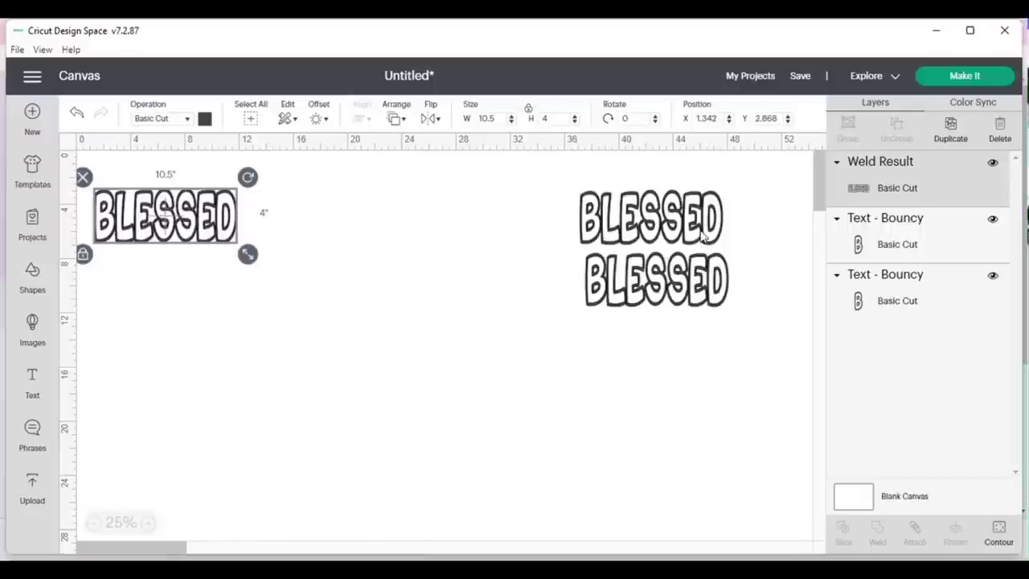
Move the welded BLESSED shape slightly up the canvas to about X 1.2, Y 1.5.
click(704, 270)
click(705, 235)
click(700, 290)
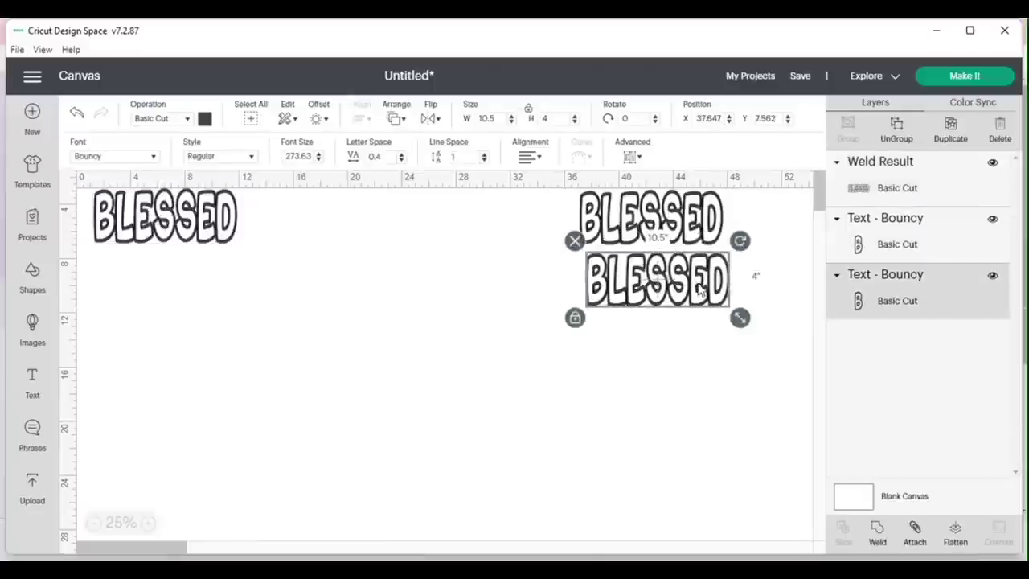
click(225, 232)
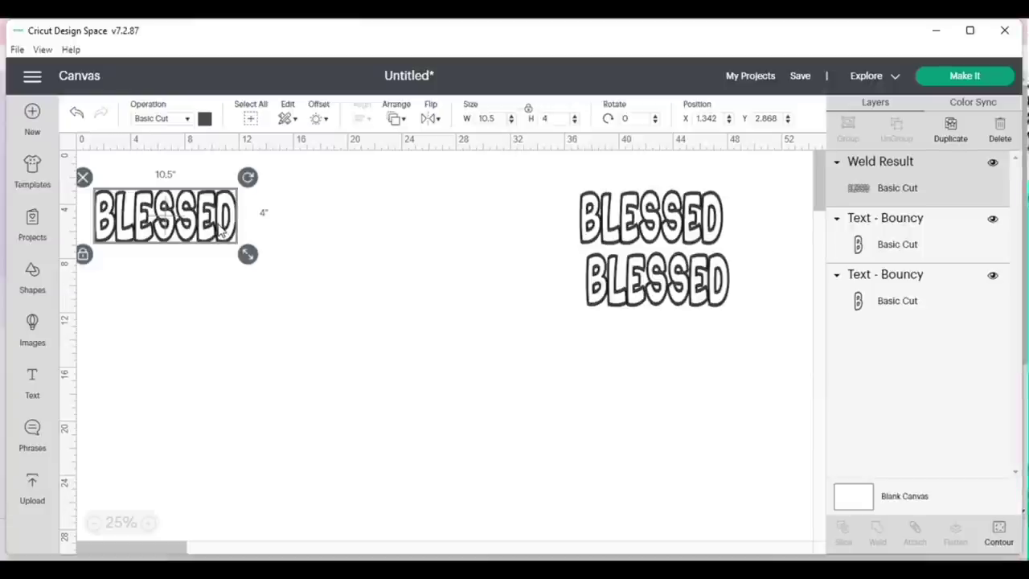
drag(221, 231, 220, 212)
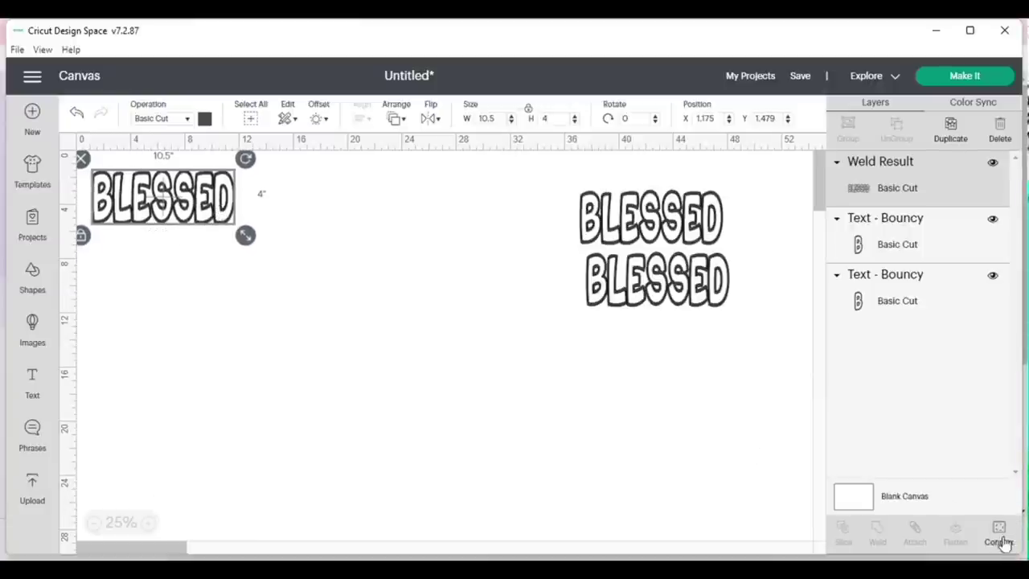
Hide all contours of the welded BLESSED, then restore the SSED and BLE outer outlines and the two holes in the B.
click(168, 191)
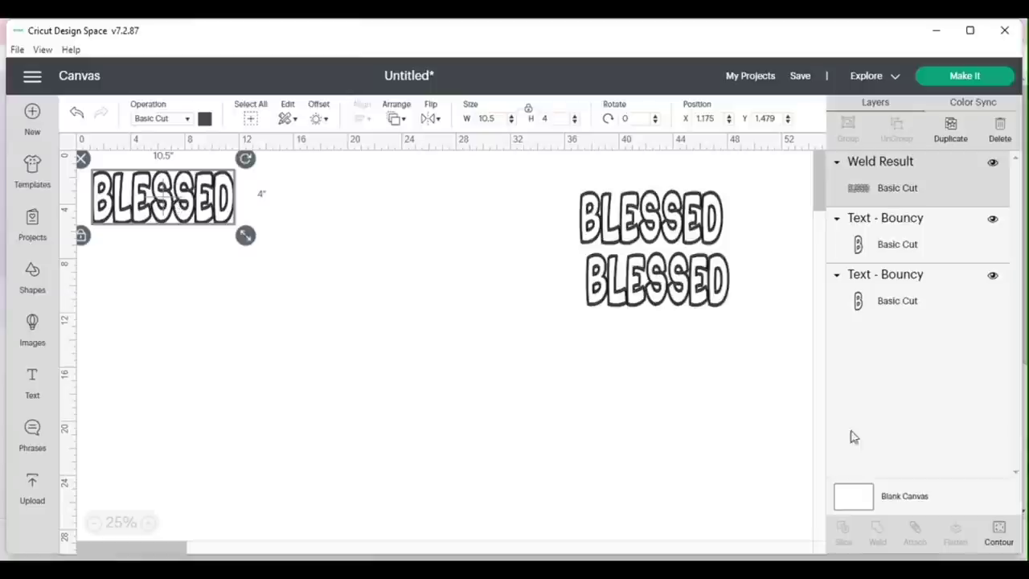
click(998, 533)
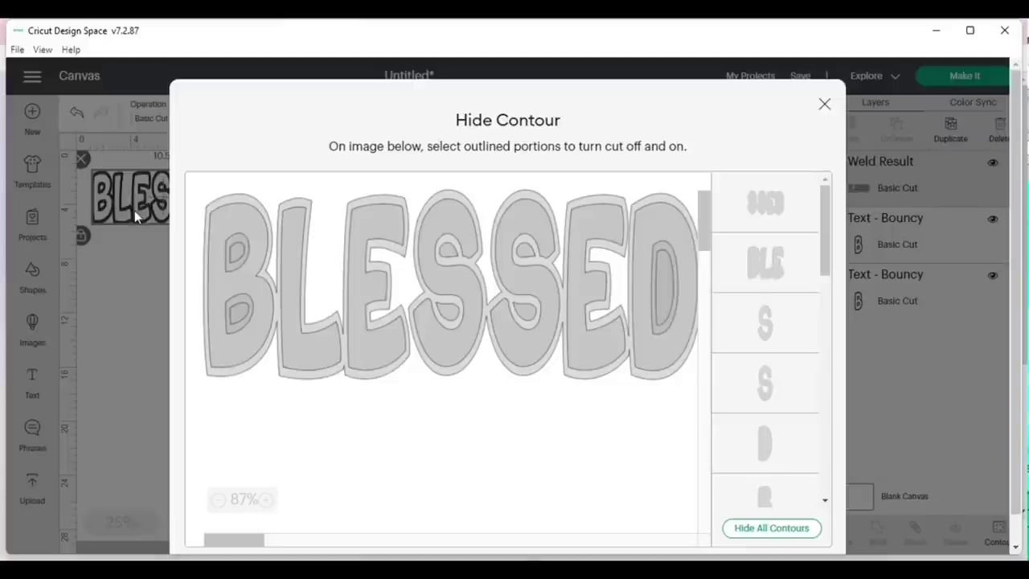
click(771, 531)
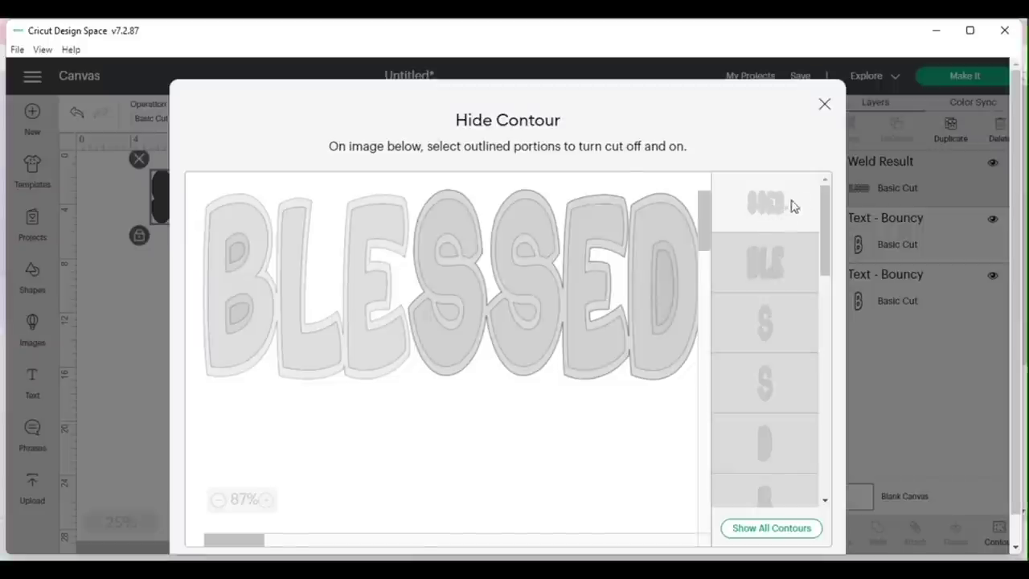
click(767, 259)
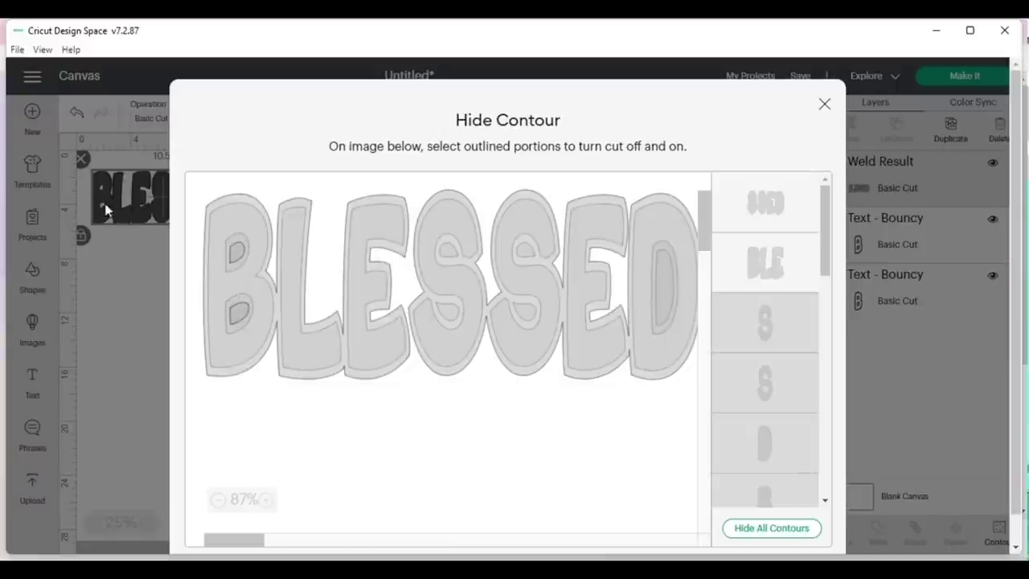
Restore the inner cutouts of both S letters and the D in the welded BLESSED, then close the contour editor.
click(446, 252)
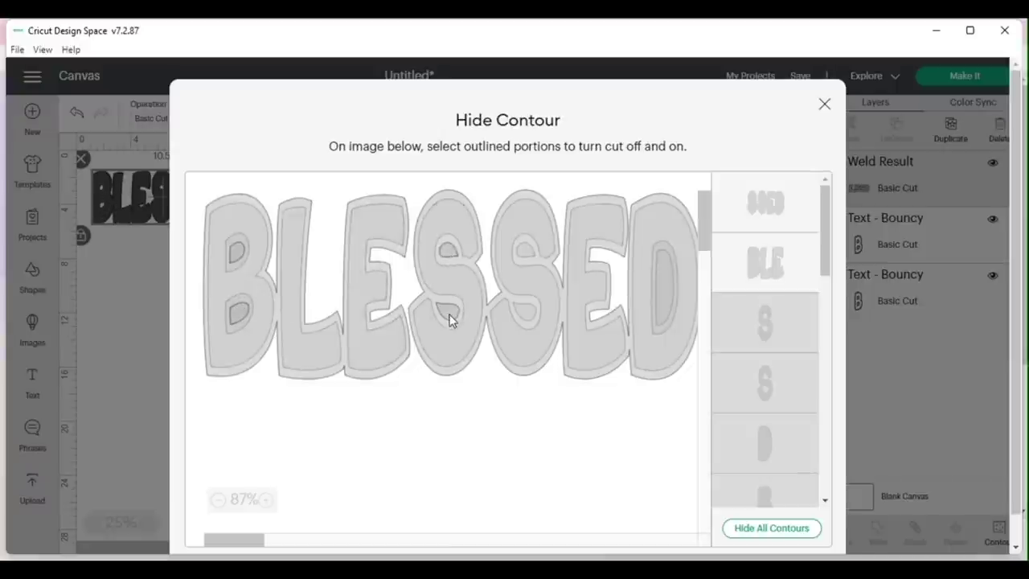
click(450, 313)
click(526, 249)
click(526, 314)
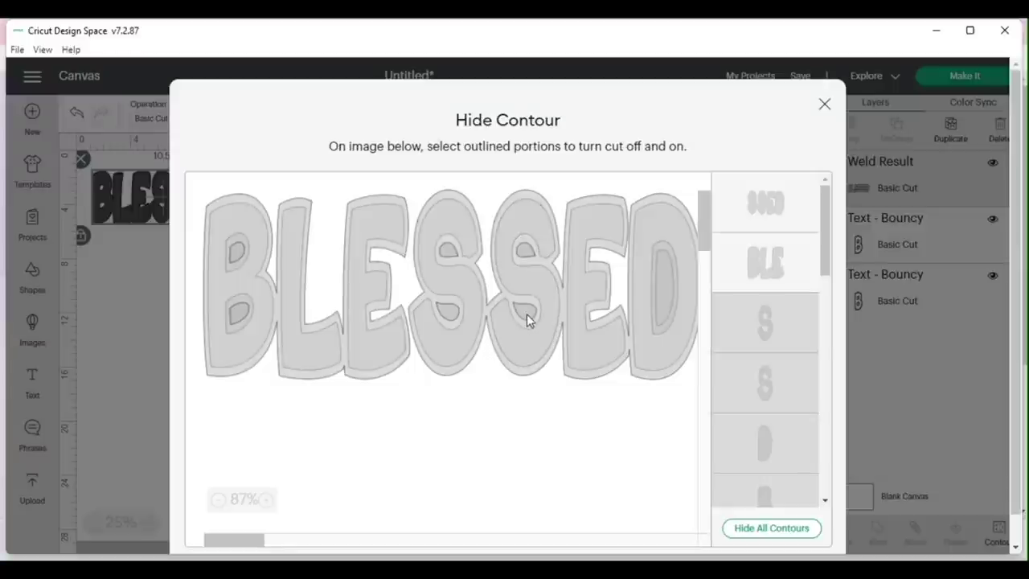
click(668, 283)
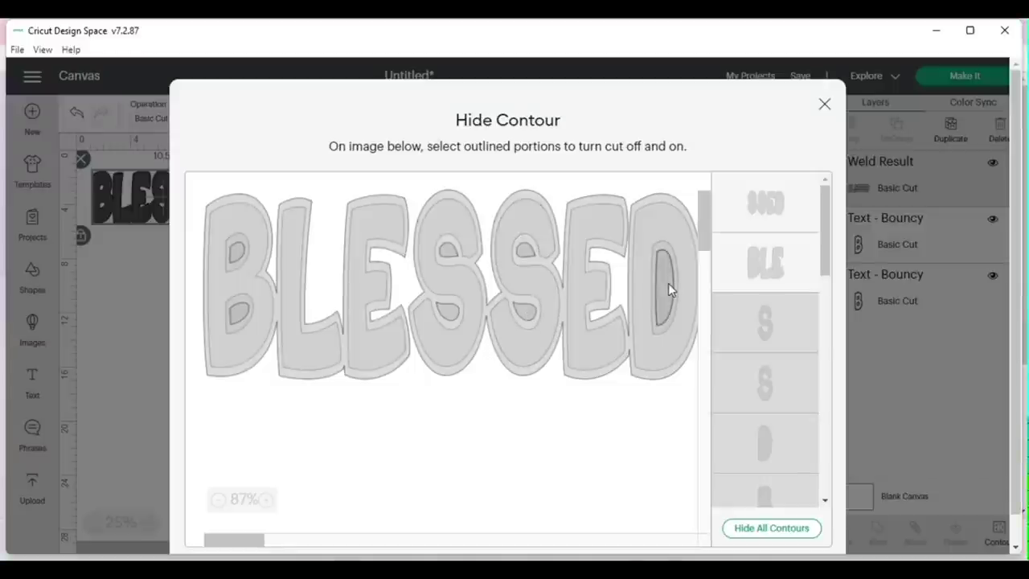
click(826, 107)
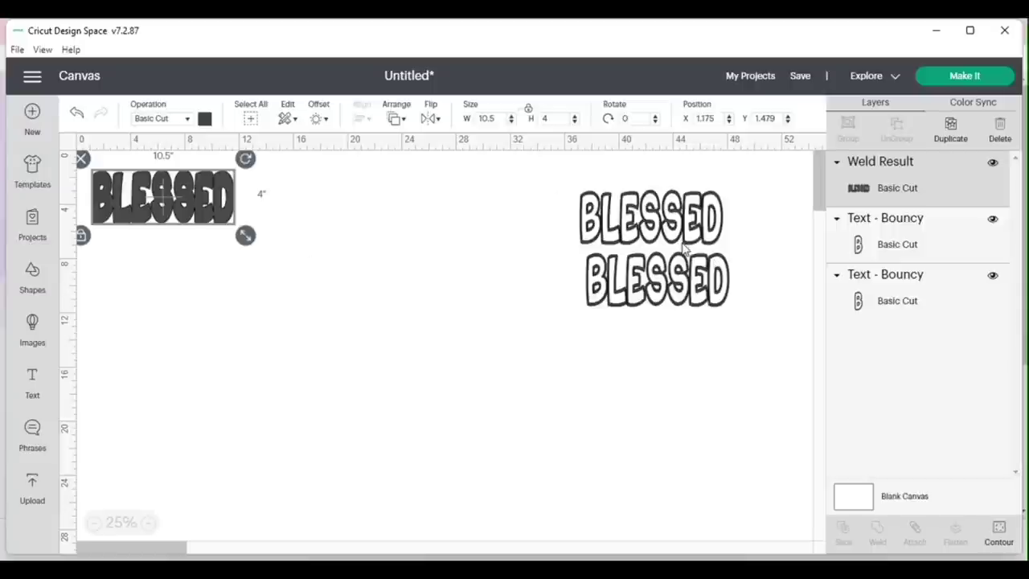
Add a rounded rectangle and place it in the open space below the solid BLESSED, at about X 9.0, Y 12.1.
click(34, 276)
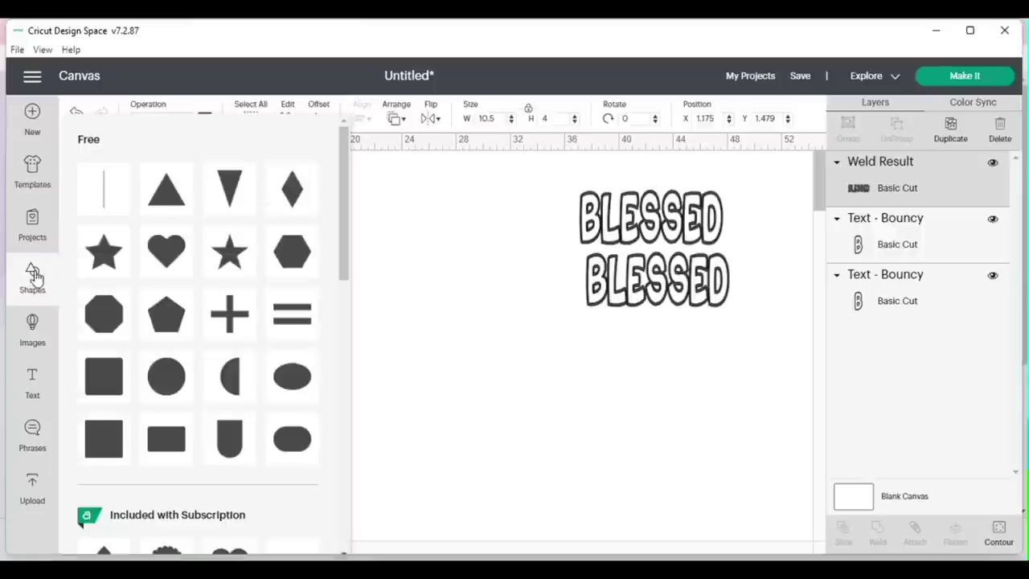
click(165, 454)
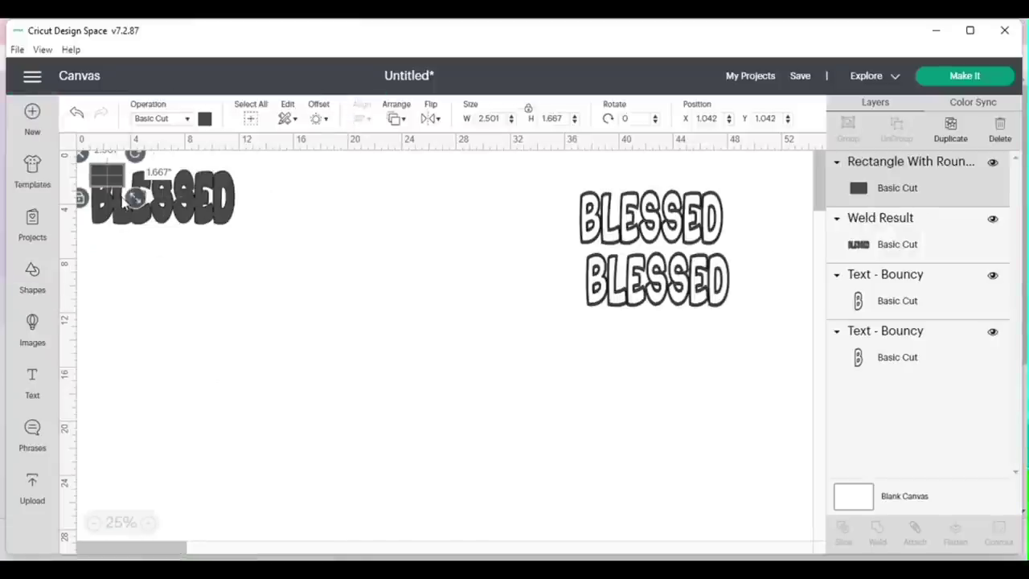
drag(109, 177, 222, 330)
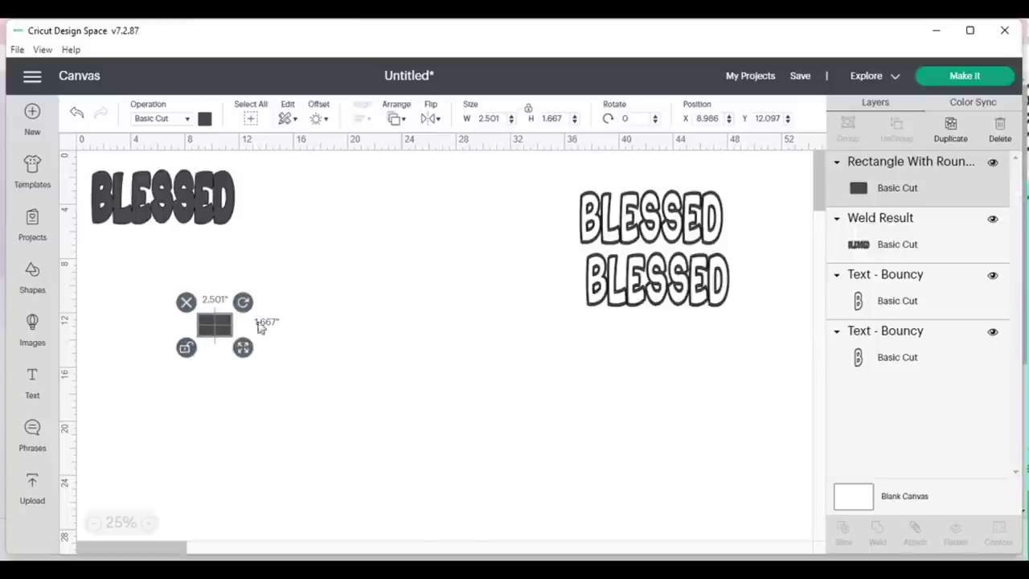
Set the rounded rectangle's width to 12 and height to 1.5 inches, and move it to about X 10.5, Y 11.3.
click(493, 117)
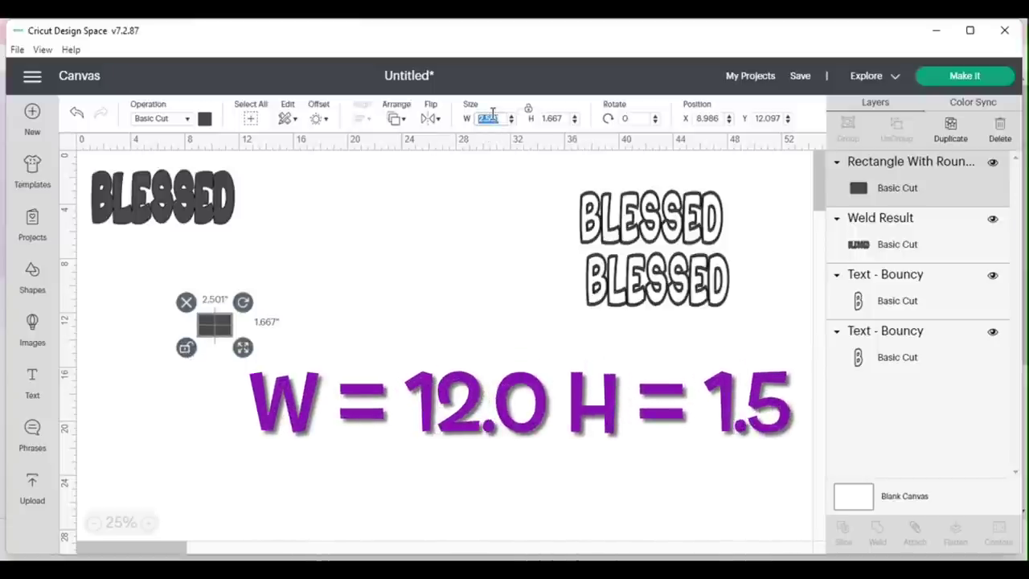
text(12)
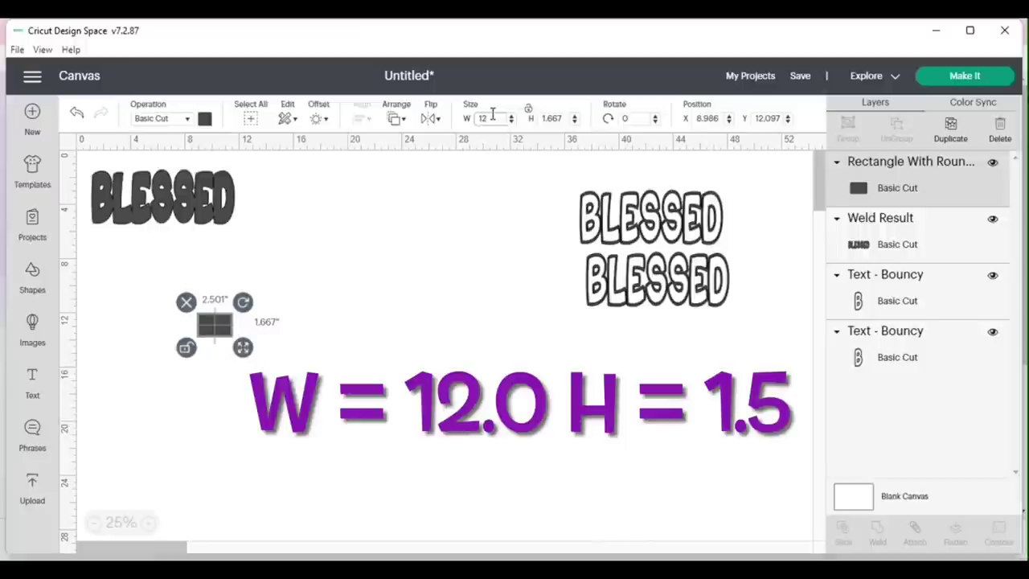
key(Return)
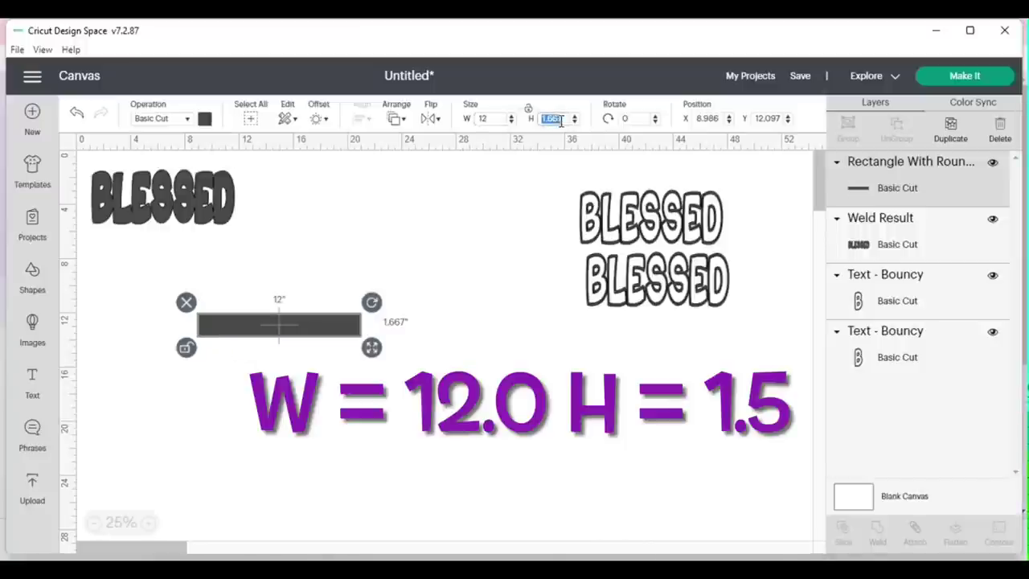
text(1.5)
key(Return)
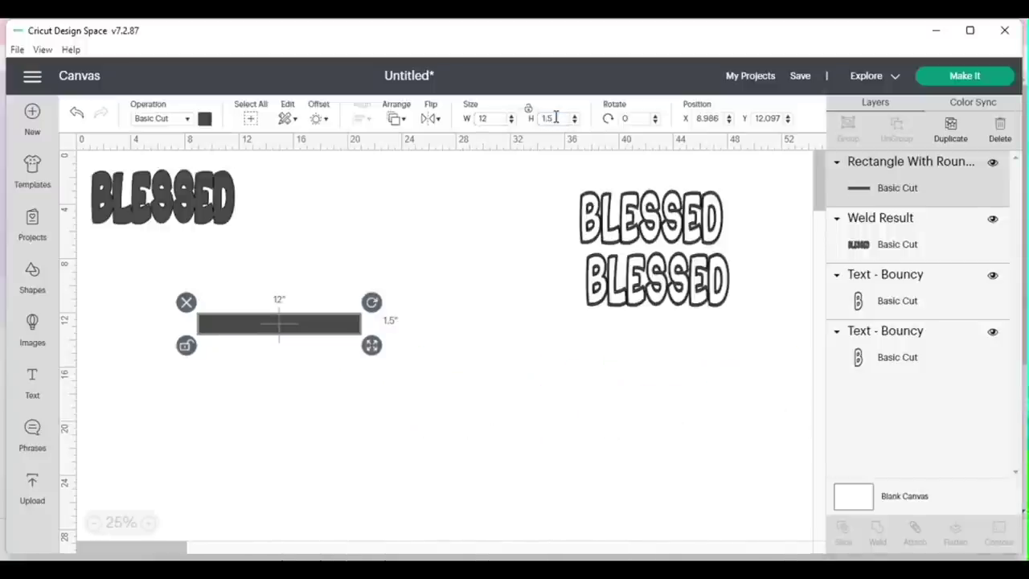
drag(271, 330, 292, 321)
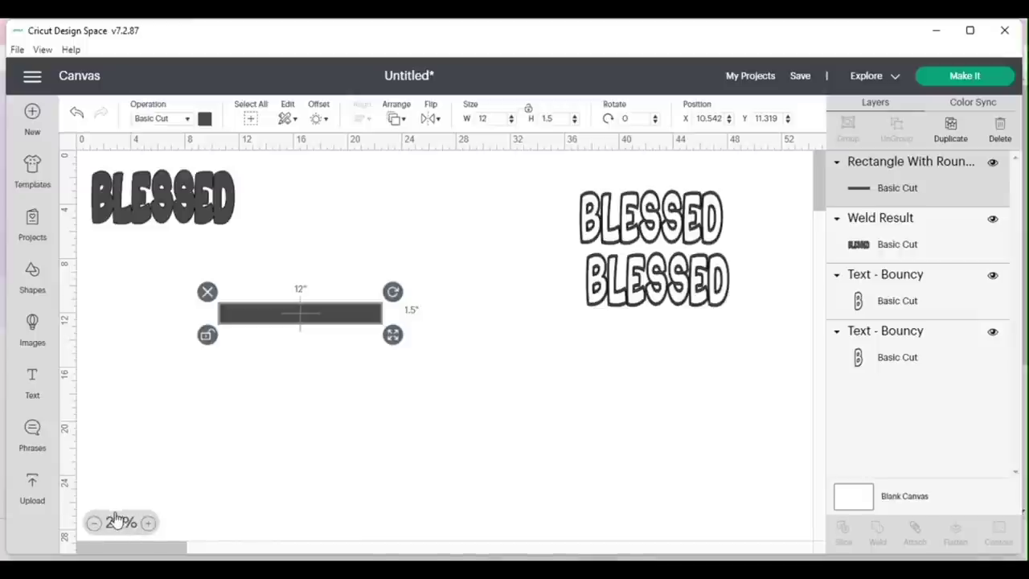
Save the project with the title BLESSED IN PROGRESS.
click(800, 81)
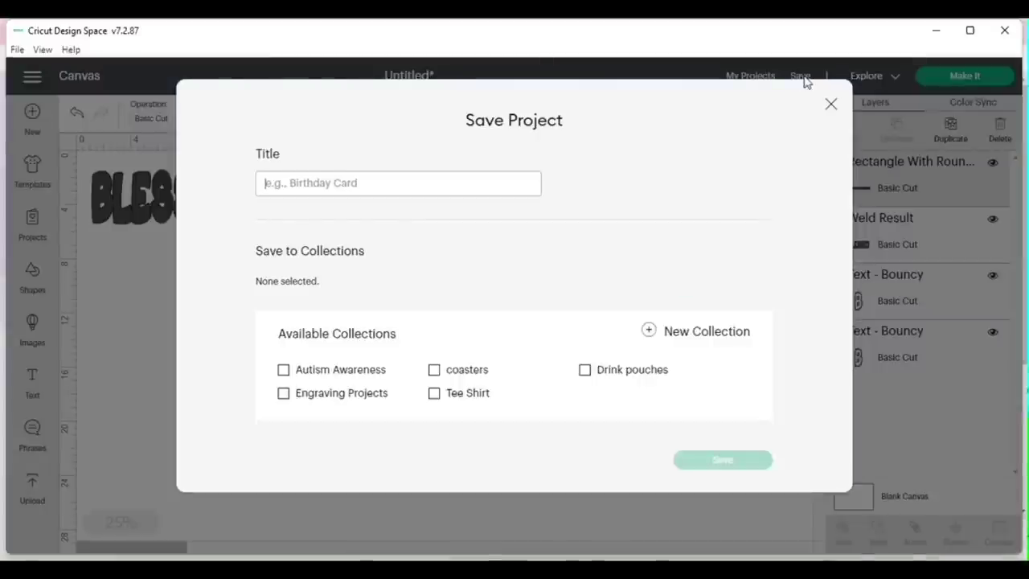
text(BLESSED)
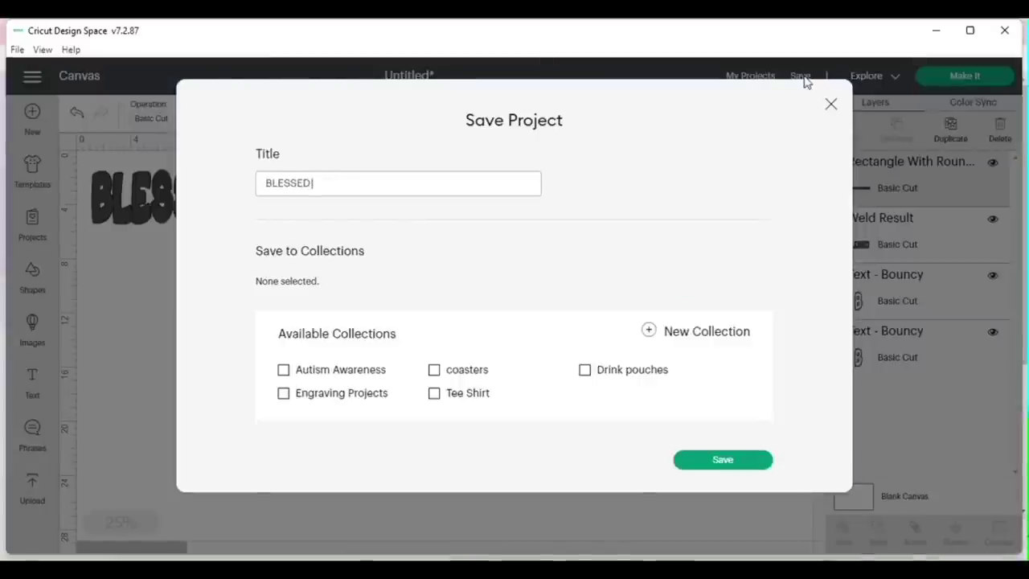
text( IN PR)
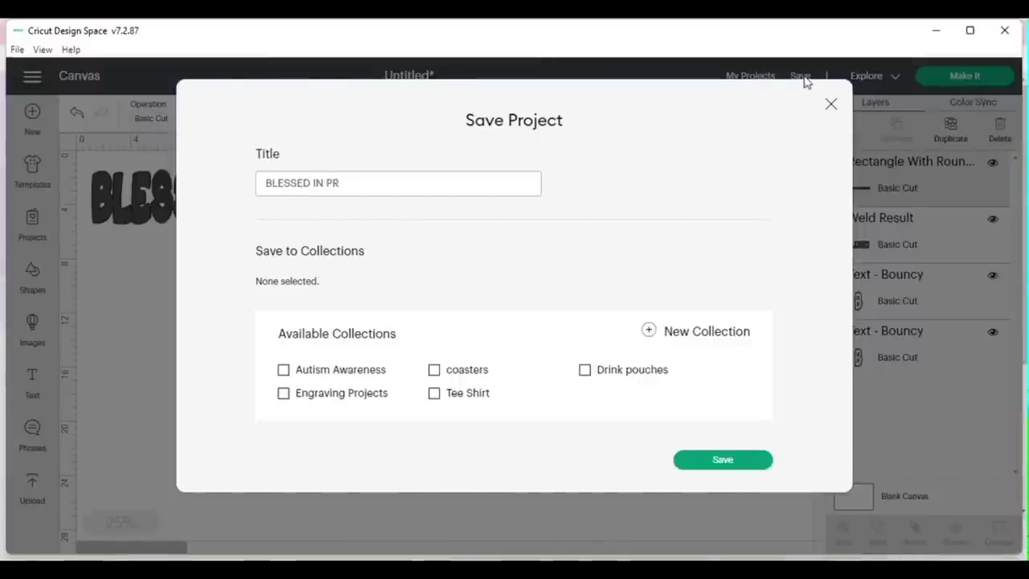
text(OGRESS)
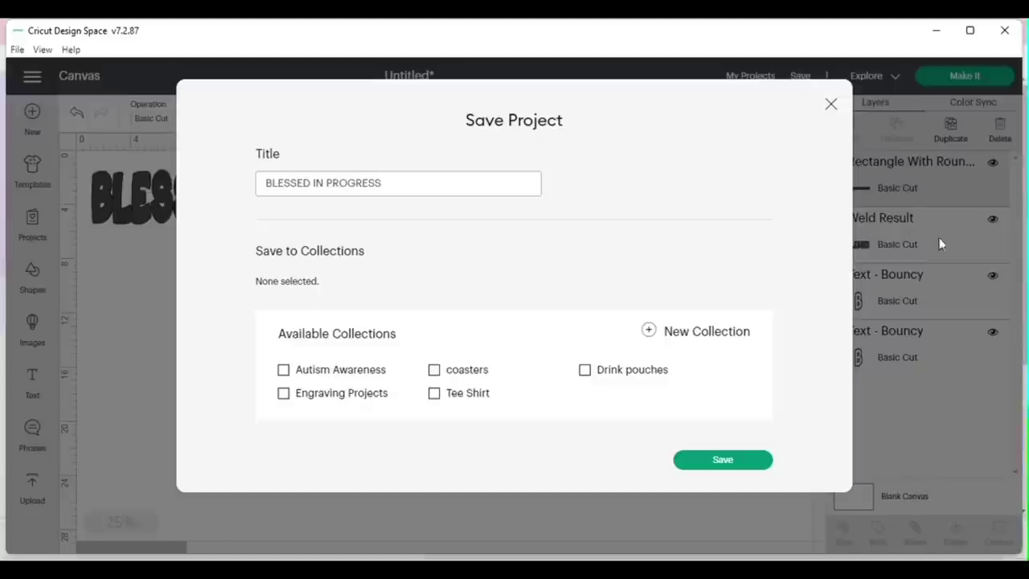
click(738, 469)
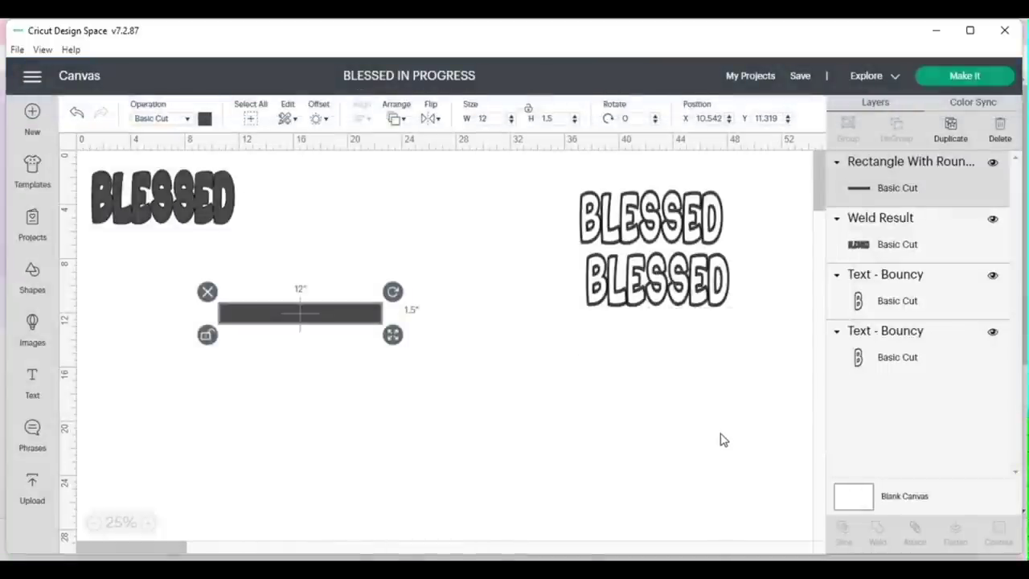
Nudge the bar up to about Y 10.1, duplicate it twice, and stack both copies below the outlined BLESSED texts at about X 38.7.
drag(321, 322, 328, 302)
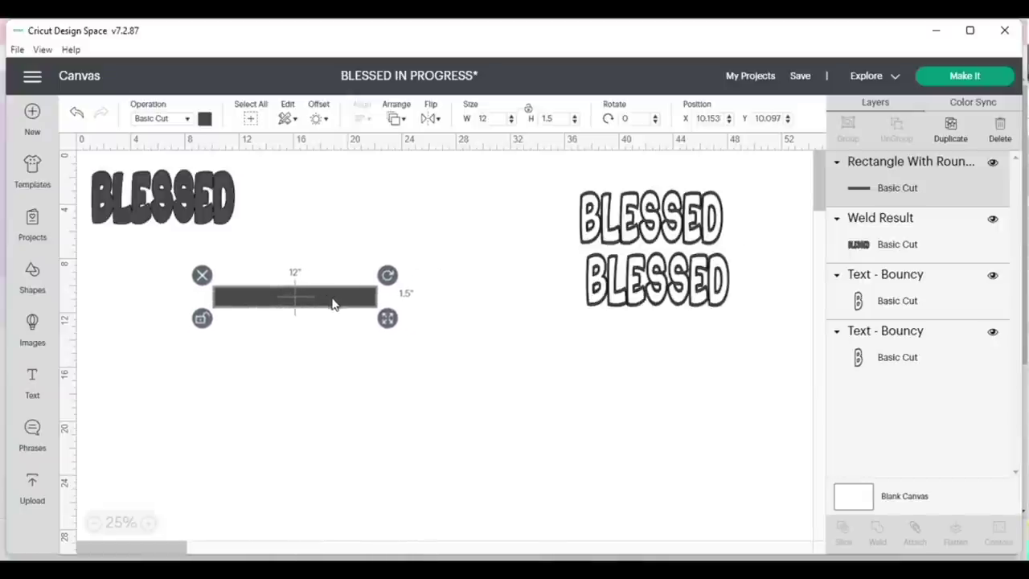
click(965, 129)
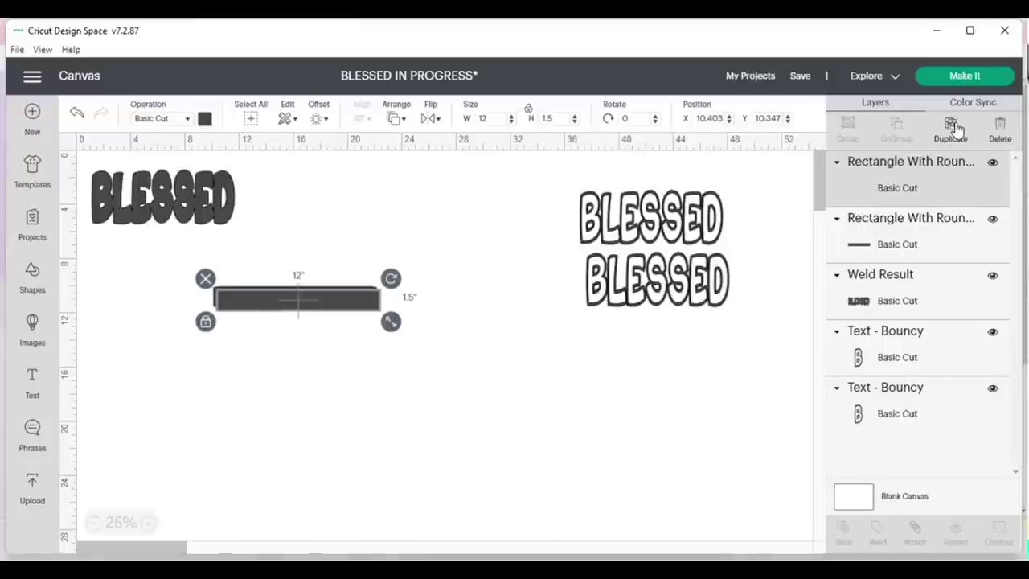
click(965, 128)
drag(326, 308, 690, 368)
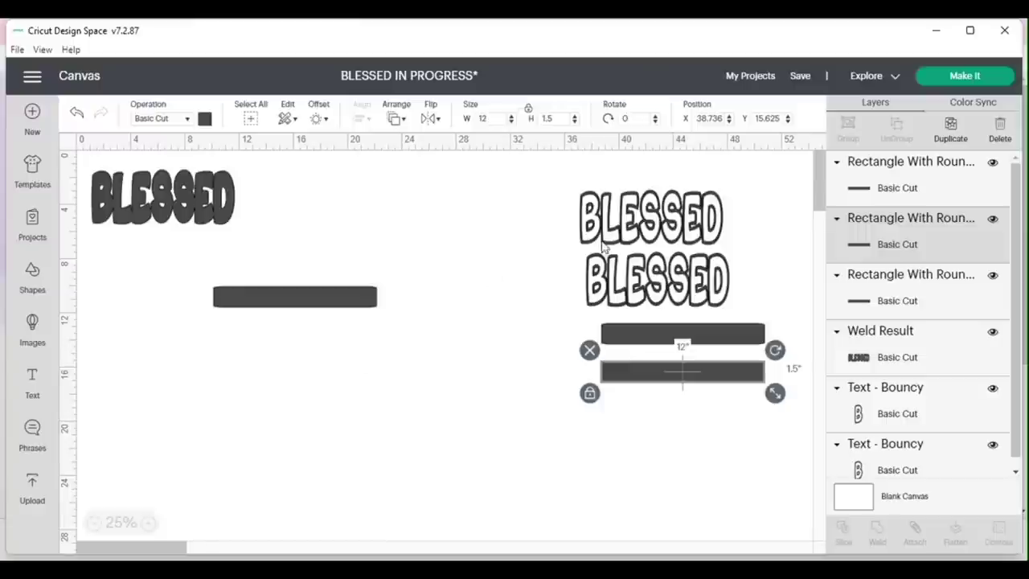
Bring one outlined BLESSED text beneath the original bar and lay the bar across the upper part of its letters.
drag(661, 230, 294, 374)
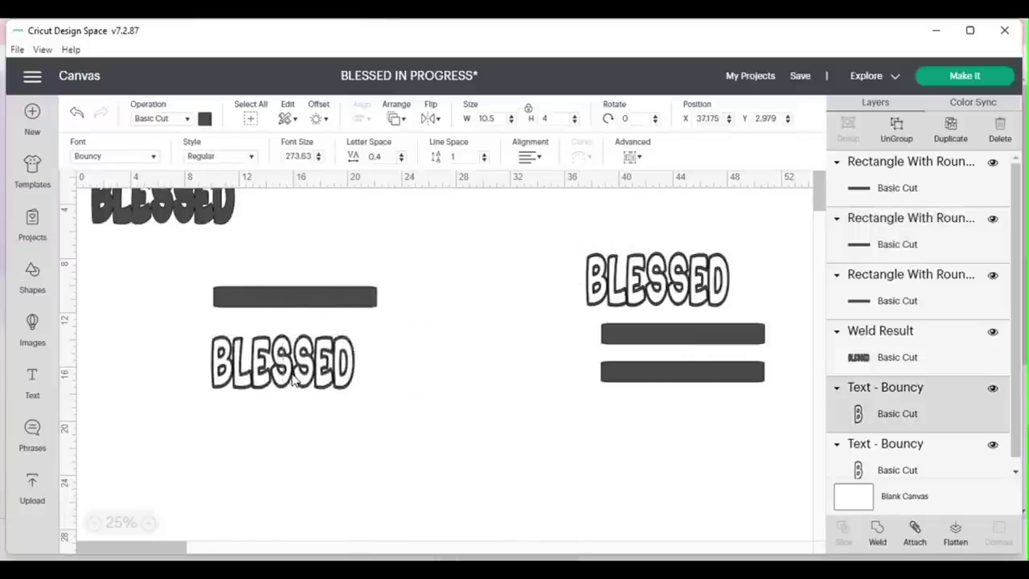
click(318, 300)
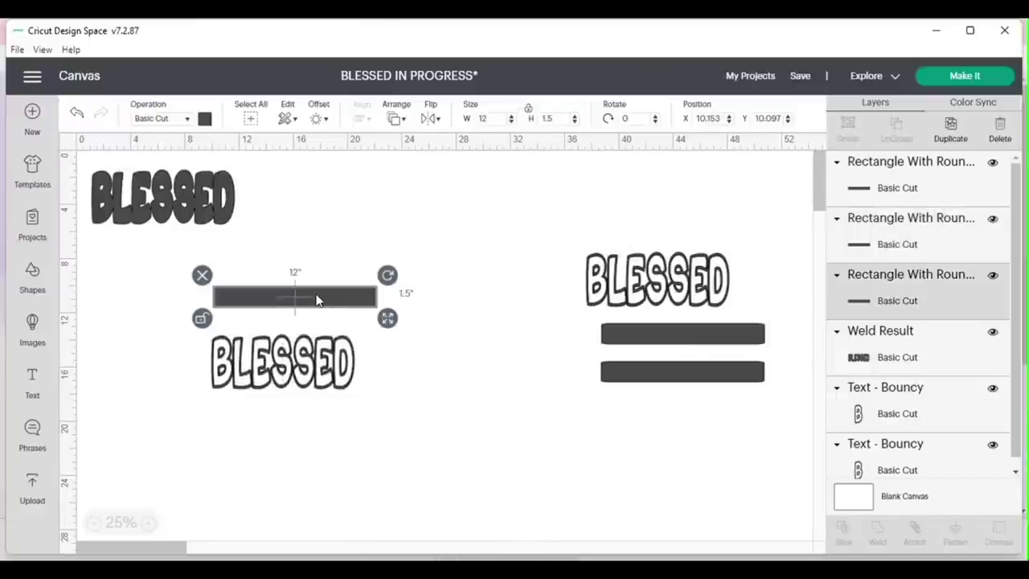
drag(317, 300, 303, 349)
click(298, 468)
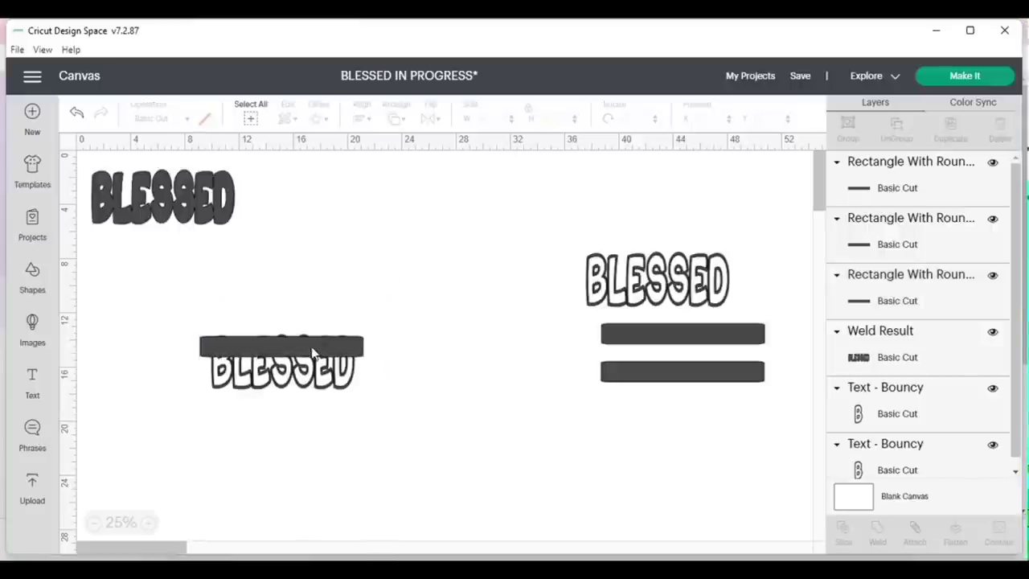
click(312, 353)
click(309, 413)
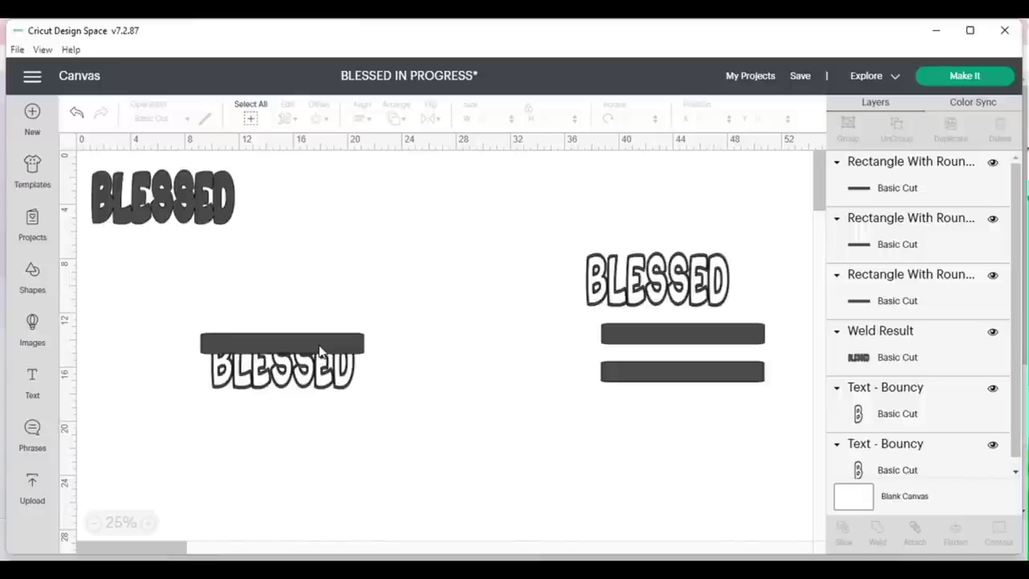
Align the top edges of the bar and the outlined BLESSED text beneath it, then slice the two.
drag(177, 308, 401, 400)
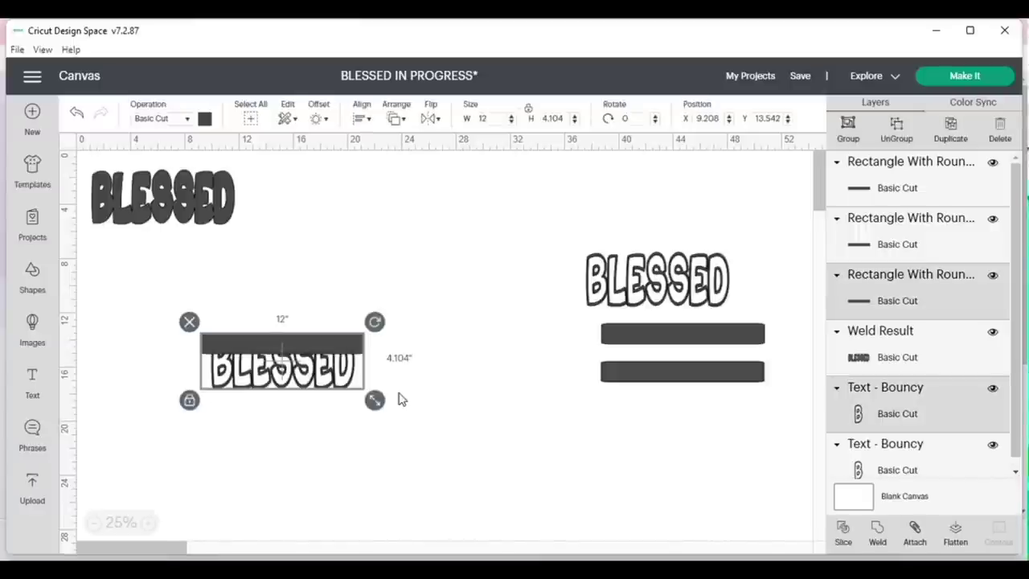
click(361, 119)
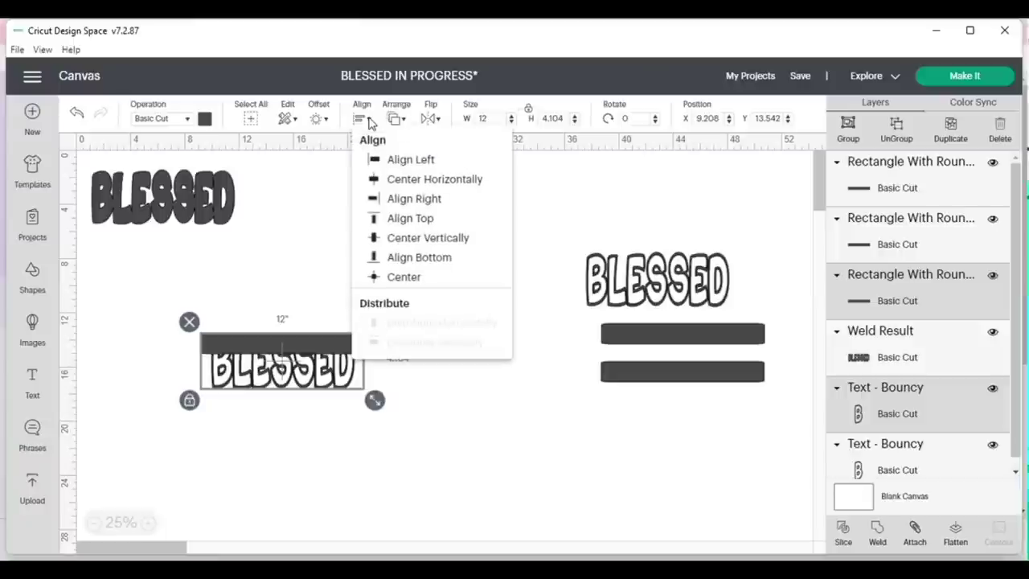
click(424, 227)
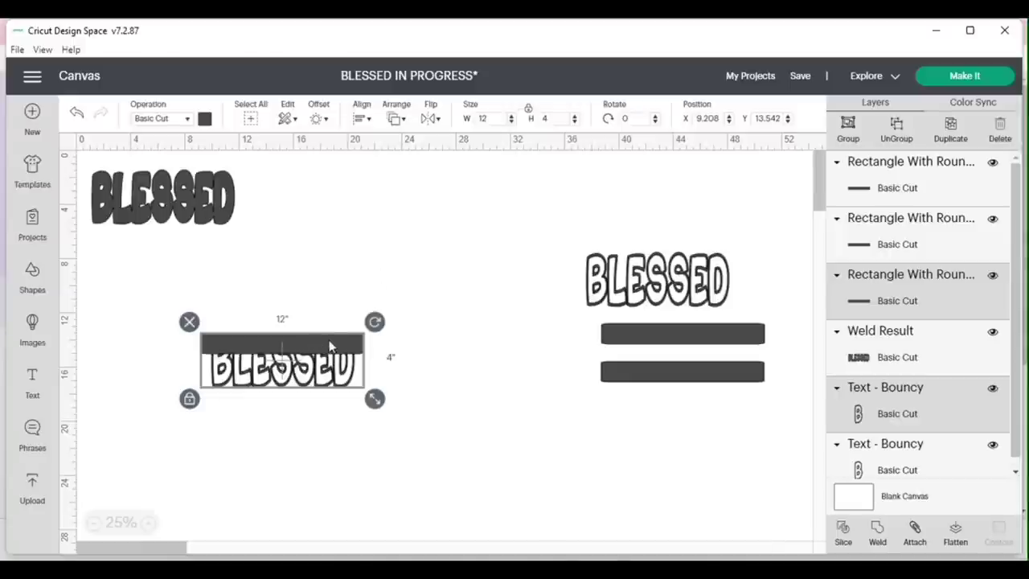
click(845, 535)
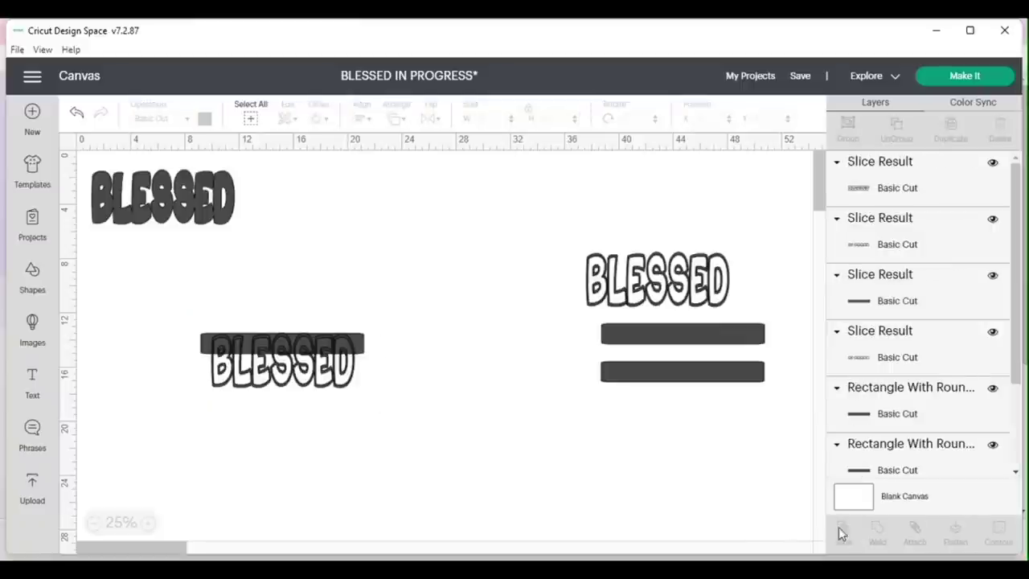
Move the lower outlined piece directly beneath the solid BLESSED, set the sliced-off top strip aside, and delete the leftover bar pieces.
drag(294, 384, 174, 251)
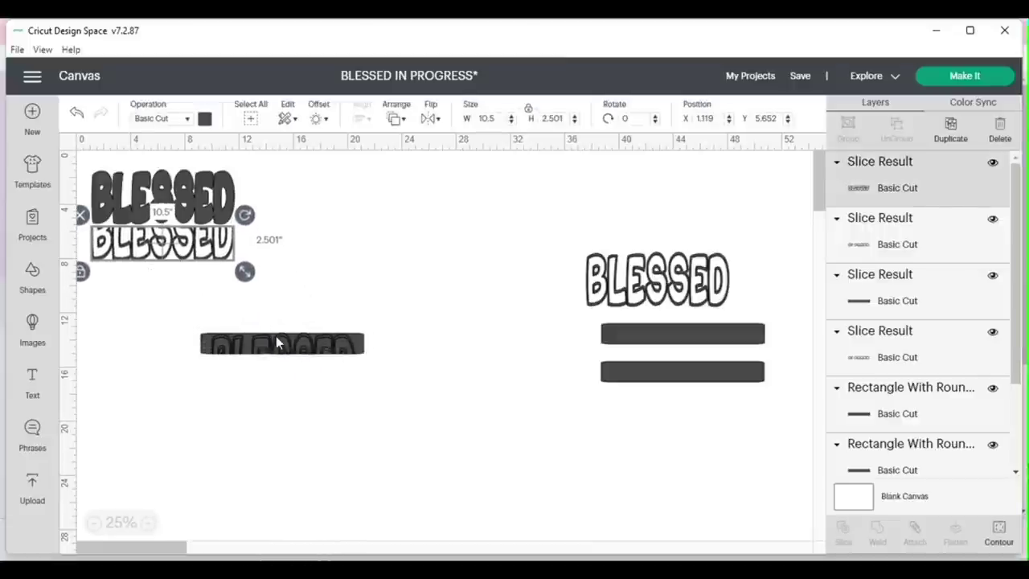
drag(276, 338, 136, 417)
click(243, 346)
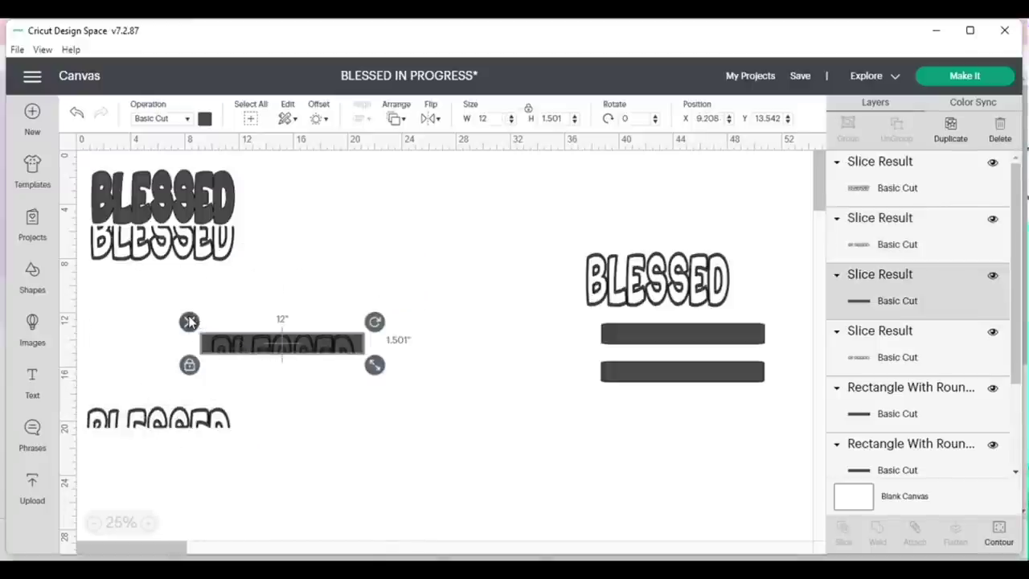
click(189, 322)
click(211, 330)
click(201, 320)
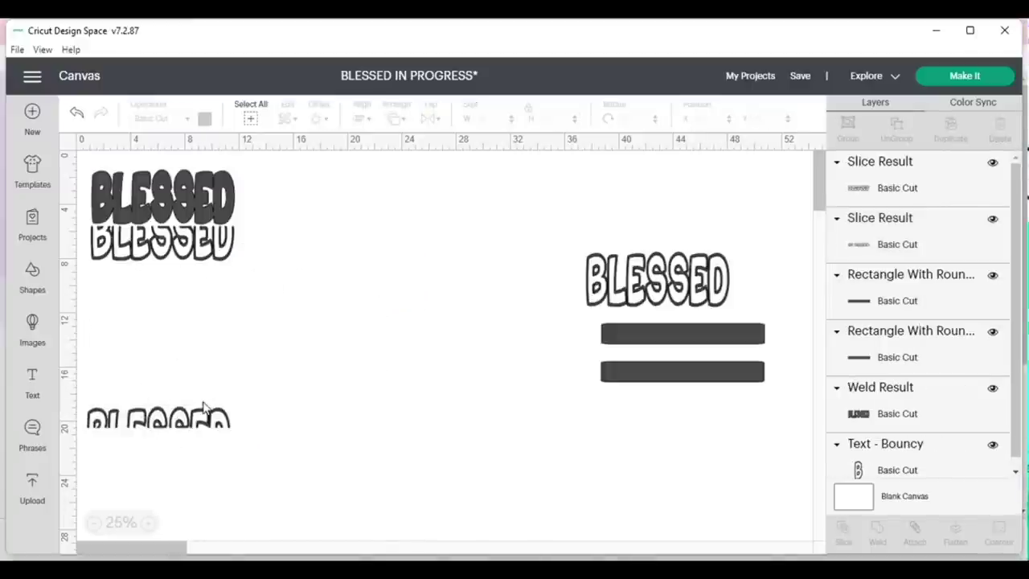
Move the lower outlined piece and the solid BLESSED toward mid-canvas, stacking the solid text on top at about X 12.95, Y 8.09.
drag(215, 257, 374, 347)
drag(206, 221, 368, 312)
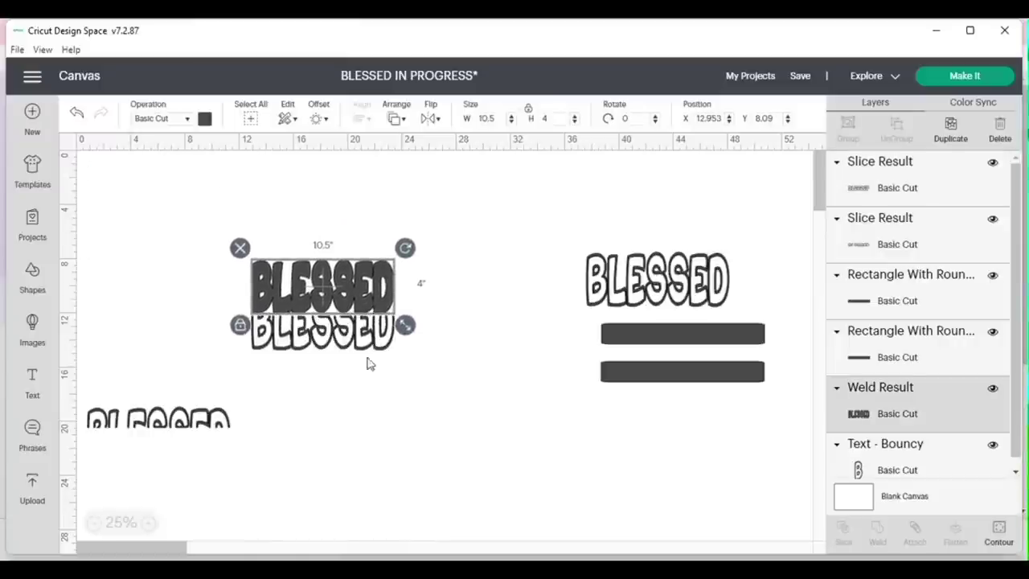
click(367, 391)
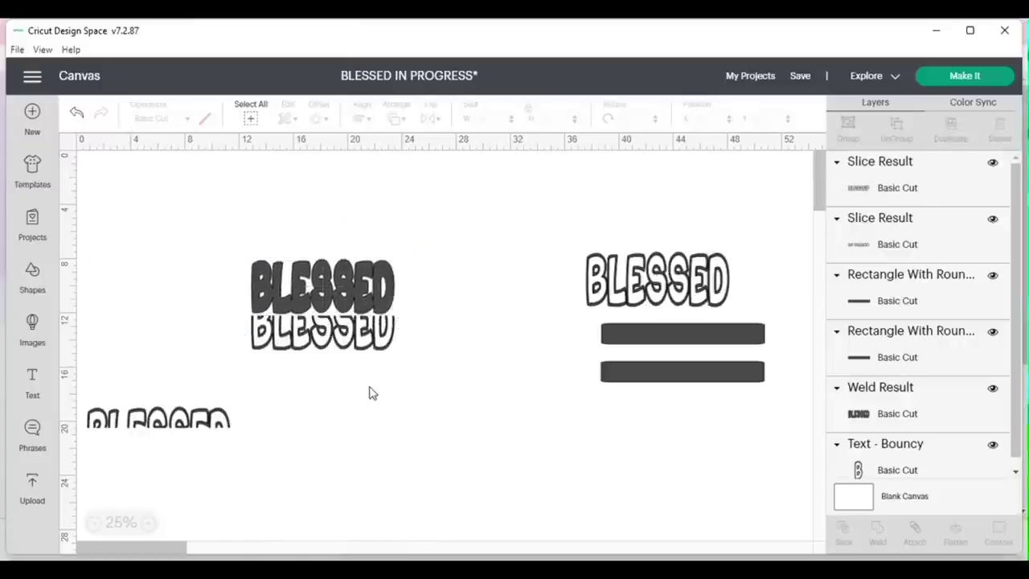
Bring the remaining outlined BLESSED to open canvas space and lay one of the bars across the lower part of its letters.
drag(674, 294, 440, 454)
click(652, 336)
drag(653, 336, 394, 460)
click(393, 486)
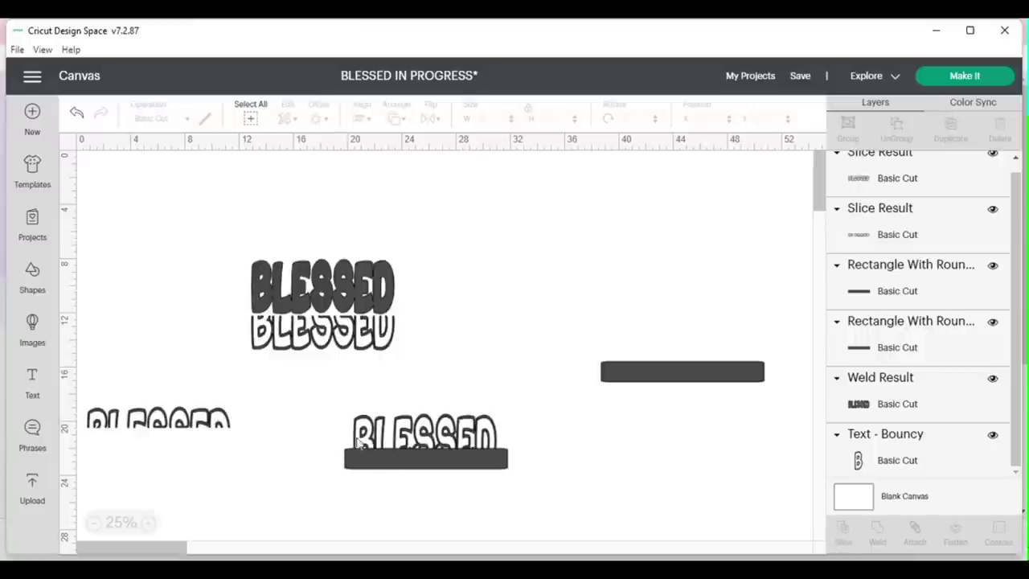
Align the bottom edges of the bar and the outlined BLESSED, and slice the two.
drag(336, 410, 539, 478)
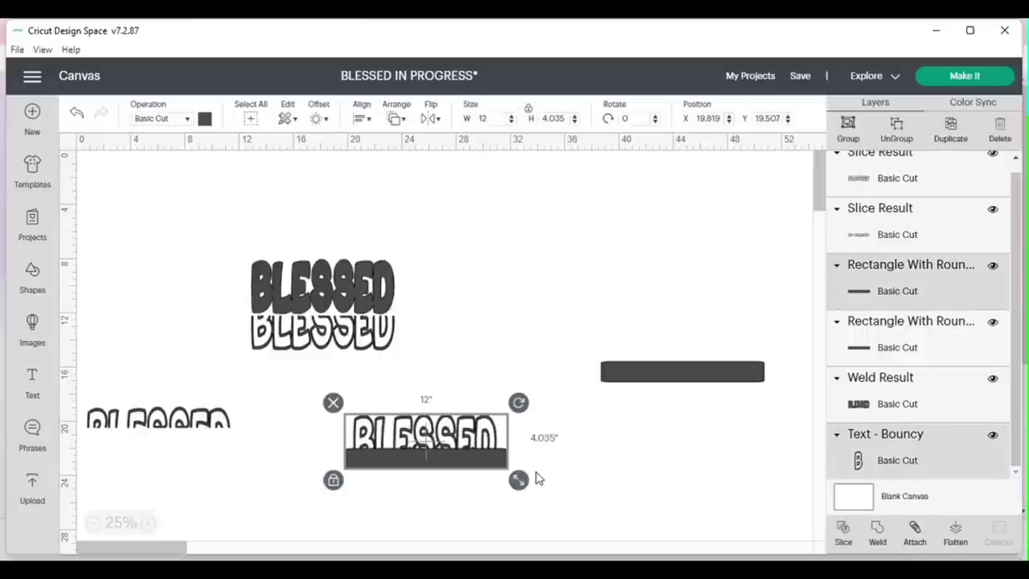
click(367, 120)
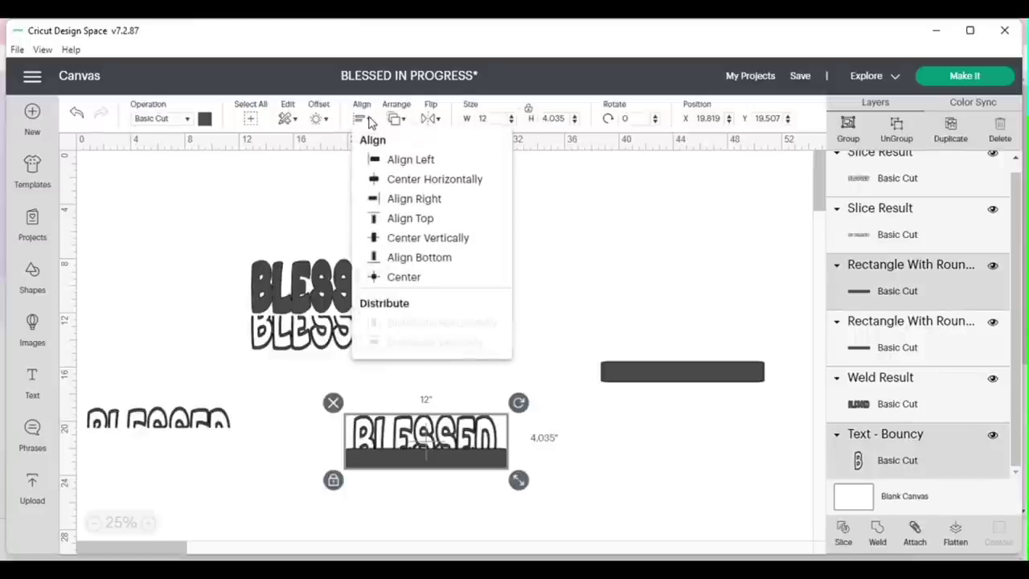
click(433, 259)
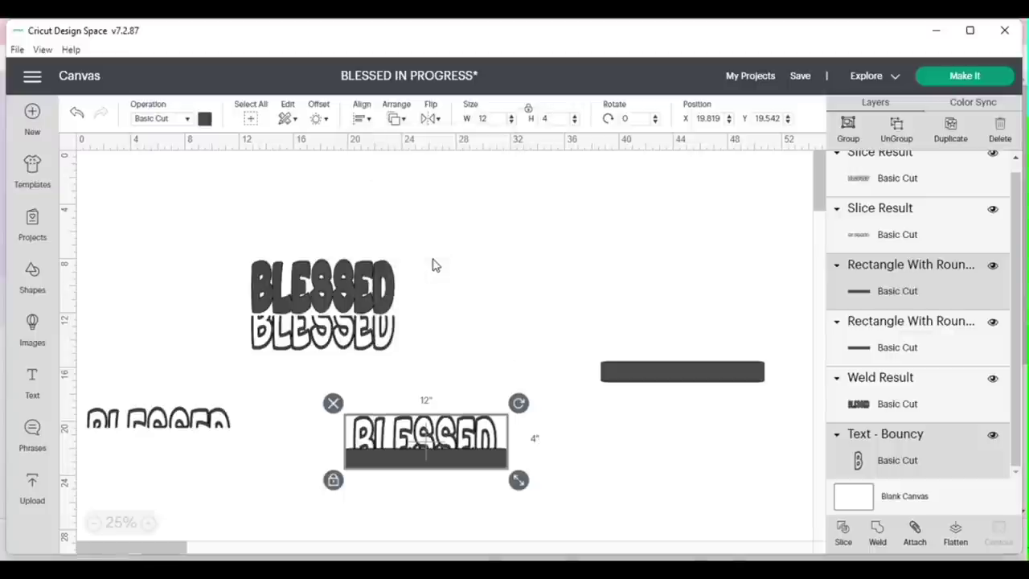
click(562, 430)
drag(338, 402, 519, 482)
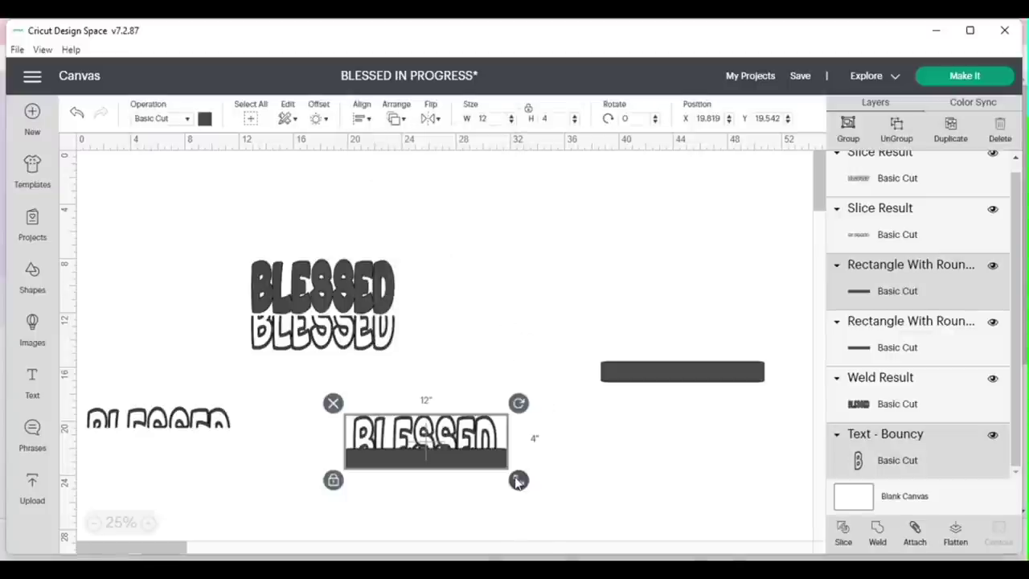
click(843, 531)
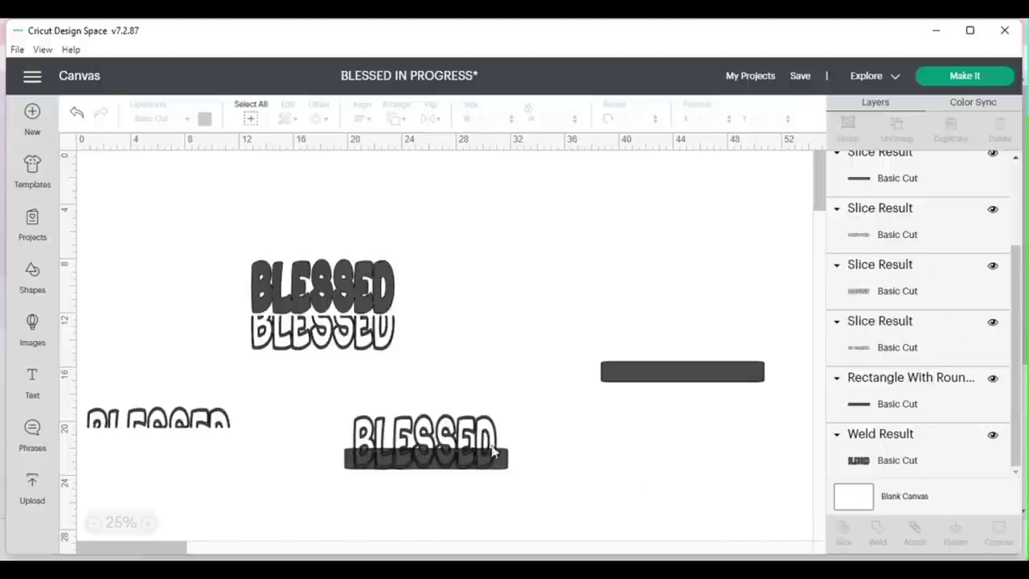
Place the upper outlined piece directly above the solid BLESSED, set the sliced-off bottom strip aside, and delete the leftover bar pieces.
drag(480, 440, 376, 251)
drag(455, 457, 182, 473)
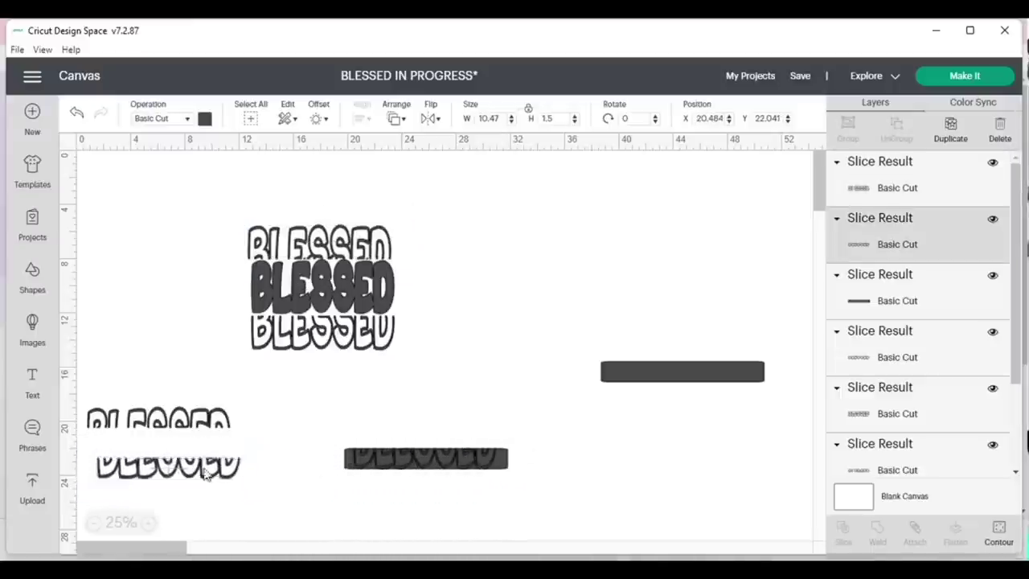
click(383, 464)
key(ctrl+z)
key(ctrl+z)
key(ctrl+z)
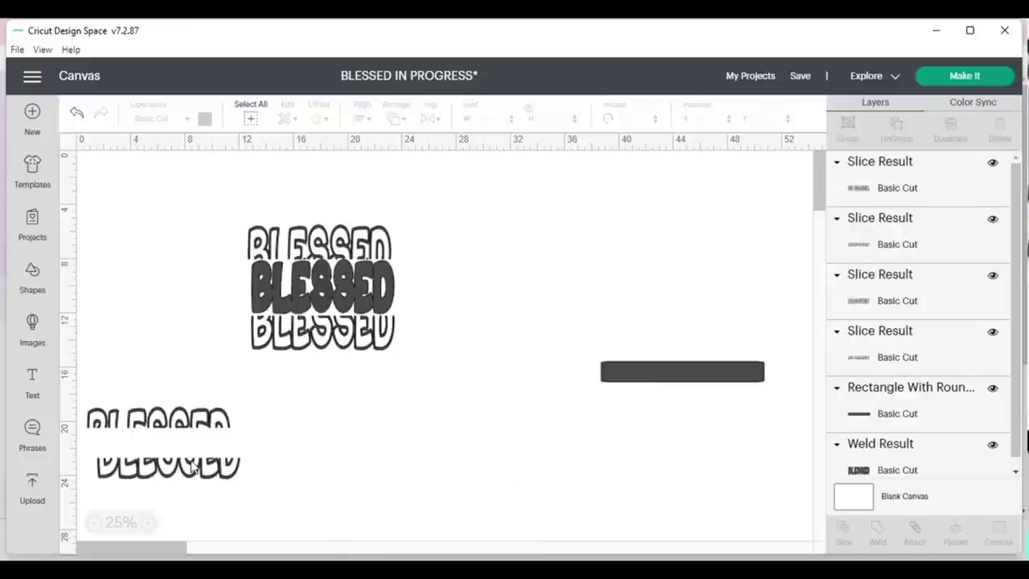
Add the thin bottom strip below the BLESSED stack and the thin top strip above it.
drag(197, 473, 338, 360)
drag(201, 420, 379, 228)
click(450, 310)
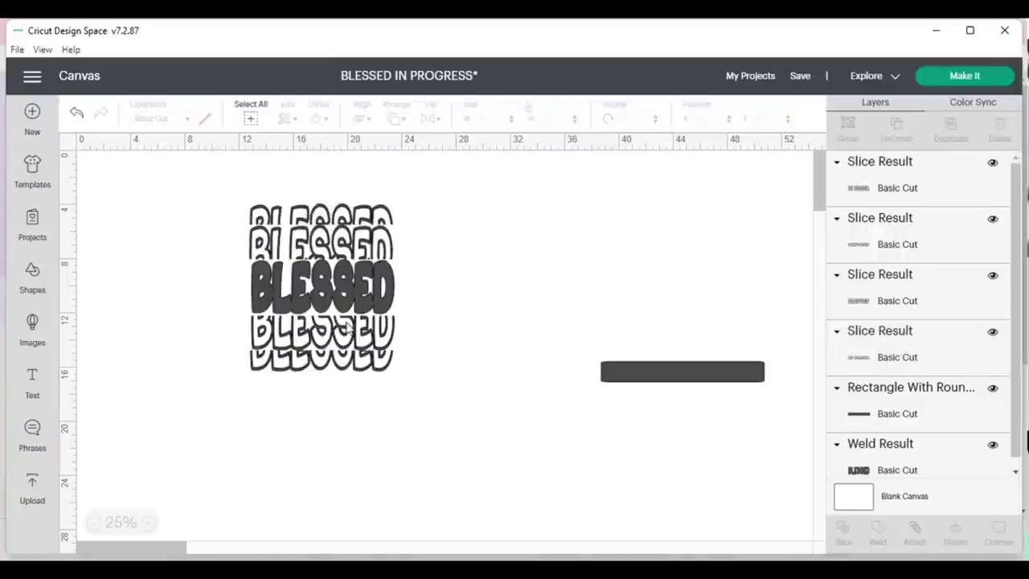
click(326, 295)
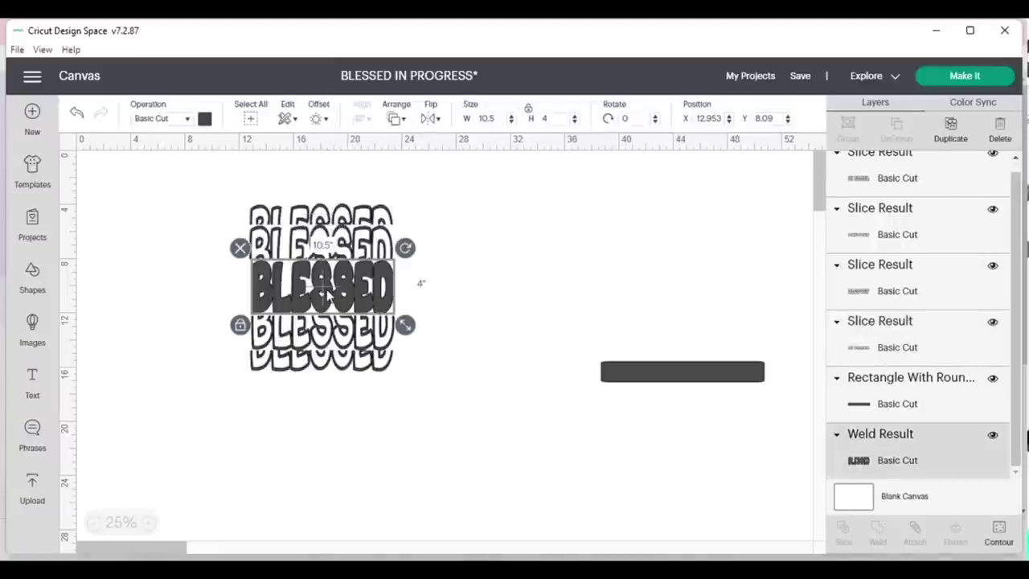
click(368, 246)
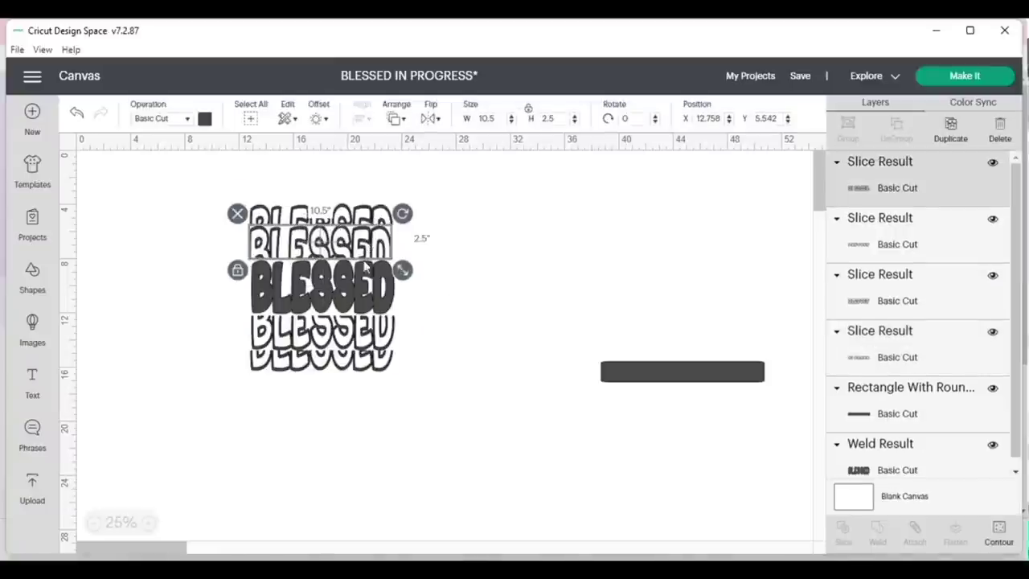
click(371, 338)
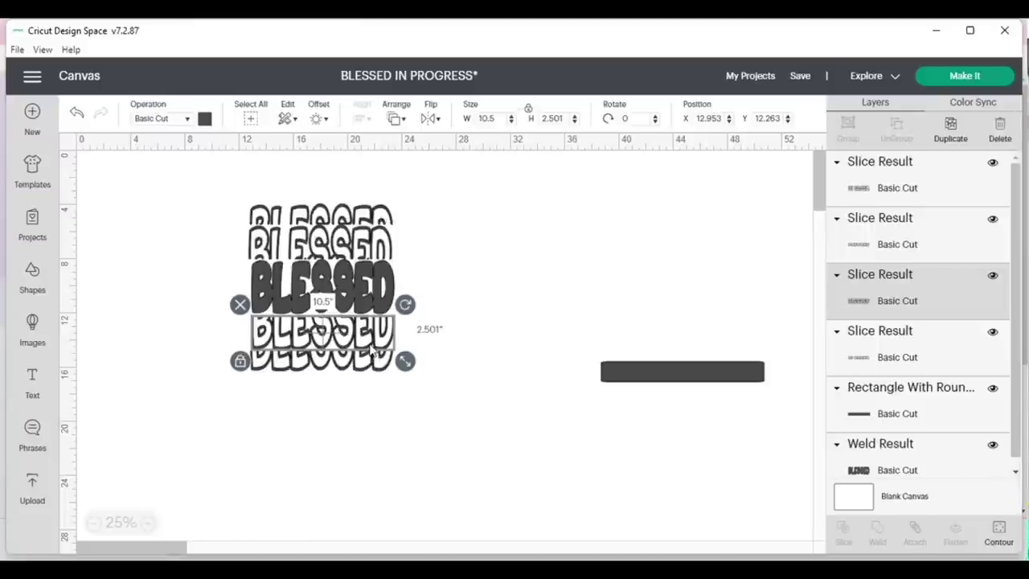
click(372, 389)
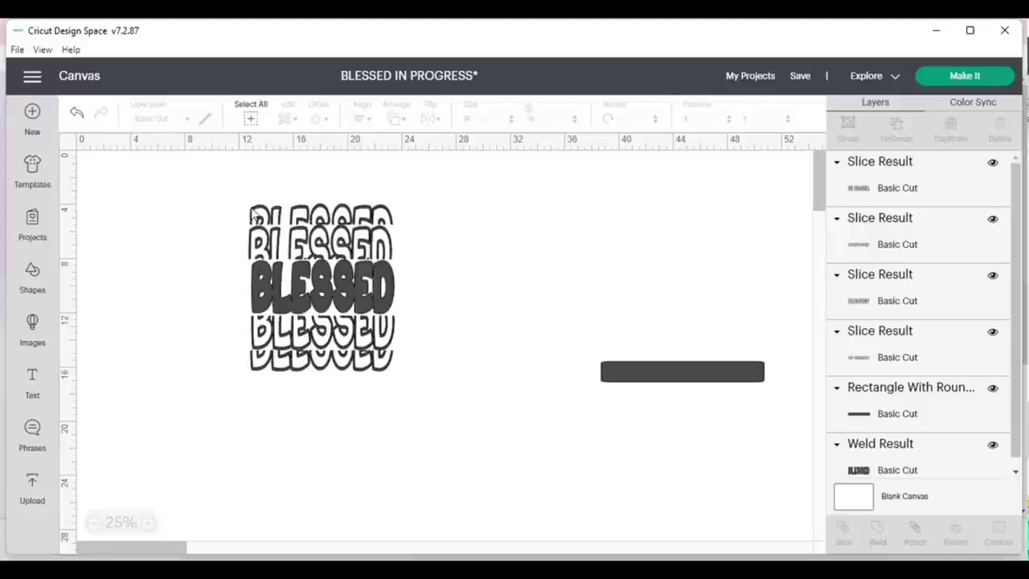
Distribute the five stacked BLESSED pieces horizontally and center them horizontally on one another.
drag(234, 196, 426, 402)
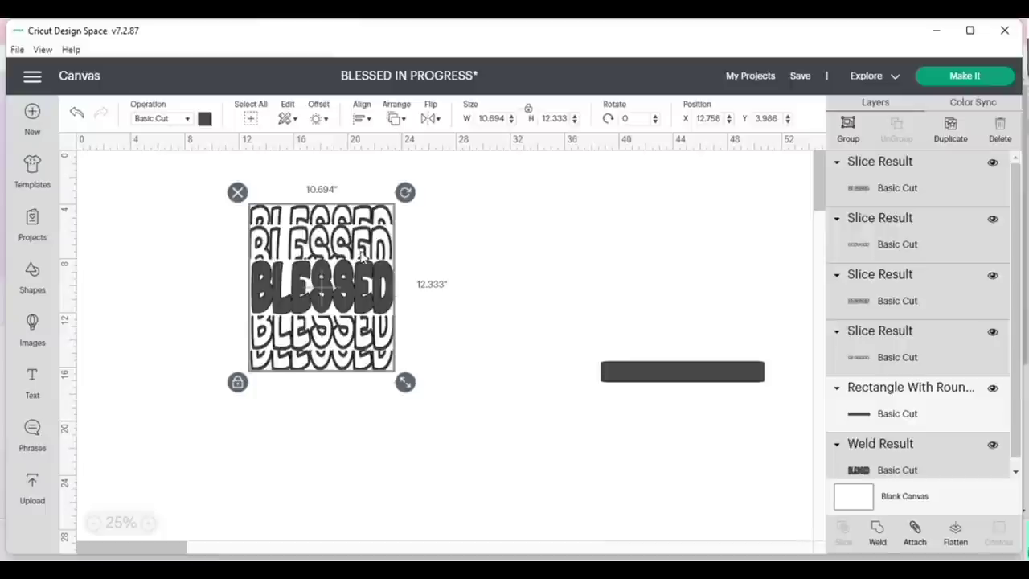
click(366, 118)
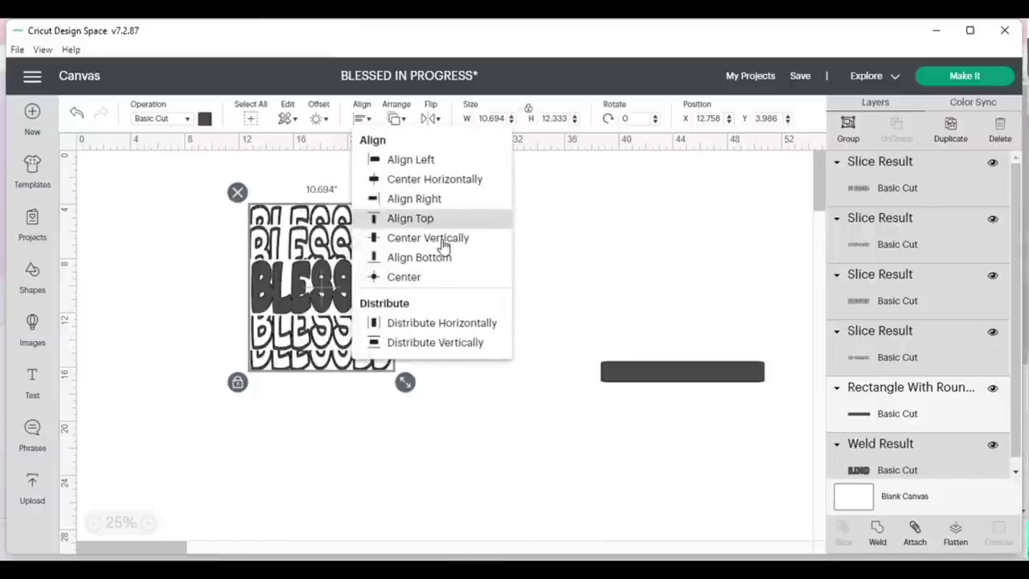
click(439, 322)
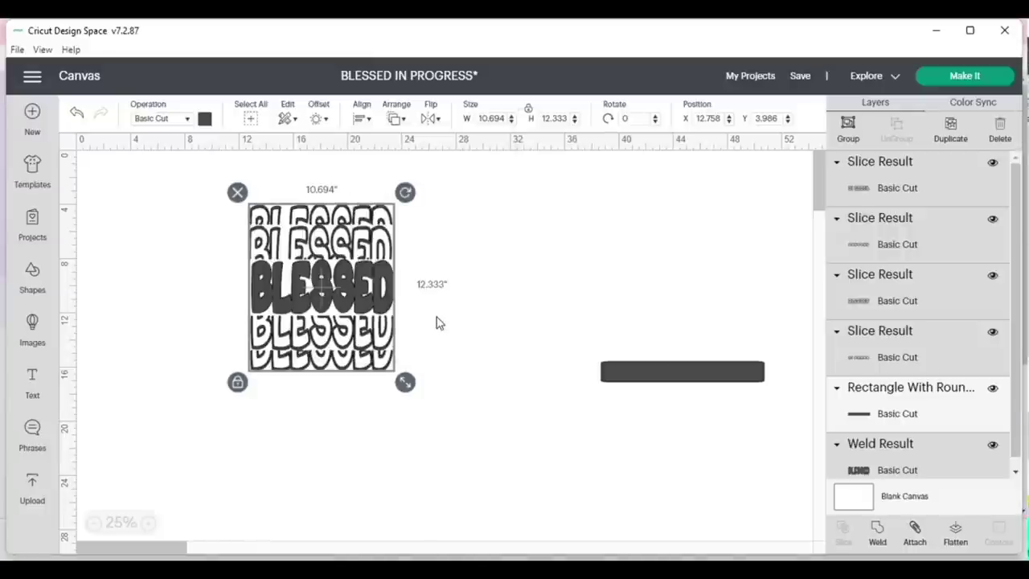
click(368, 119)
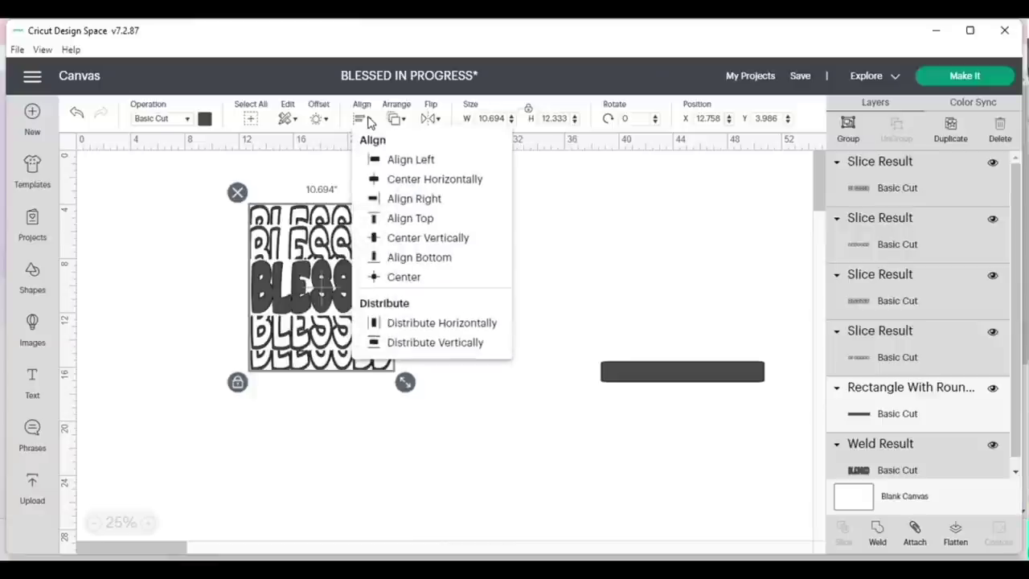
click(456, 183)
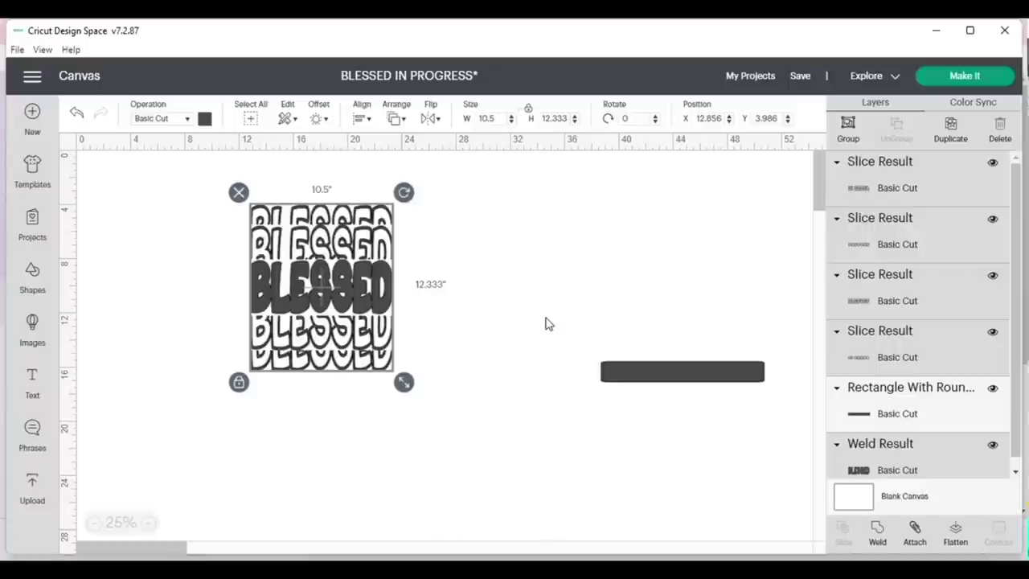
Delete the unused 12 by 1.5 inch bar and group the five BLESSED pieces.
click(670, 374)
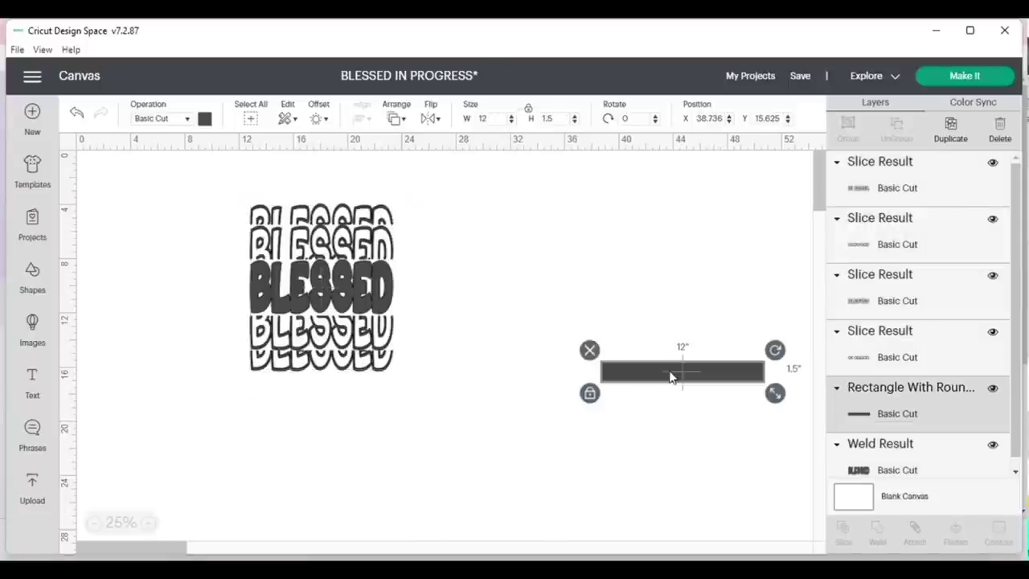
click(590, 351)
drag(228, 191, 441, 393)
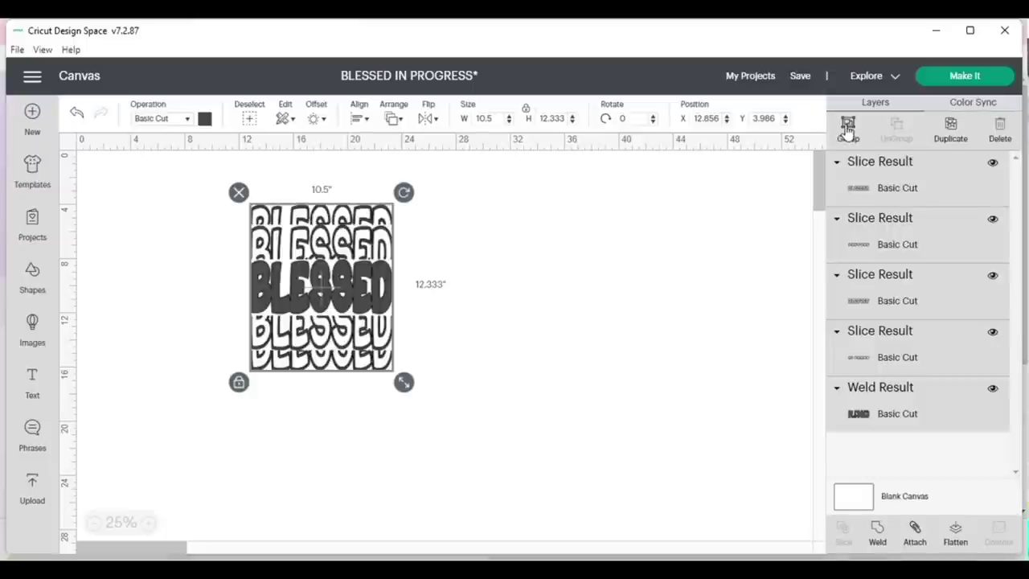
click(848, 128)
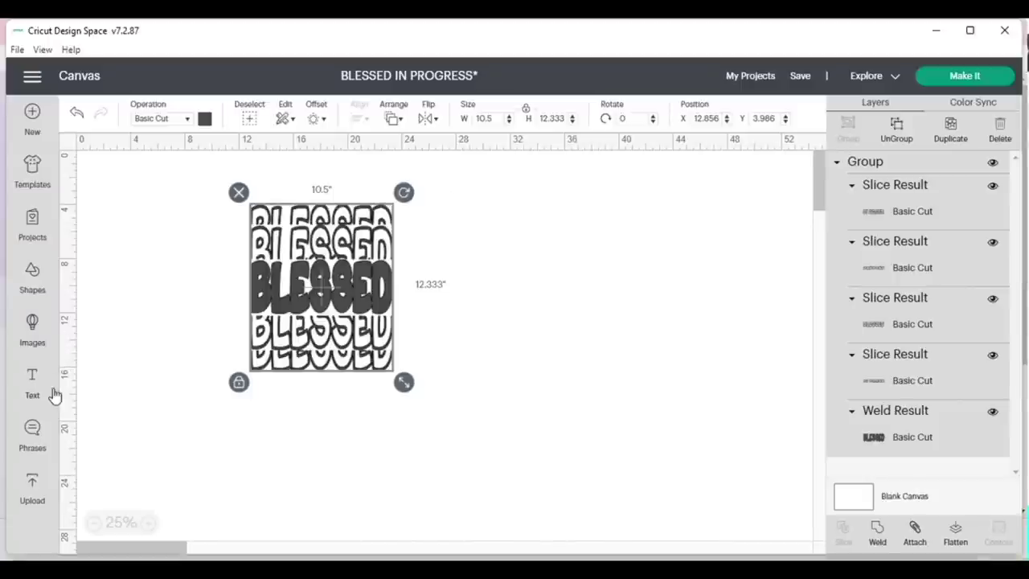
Add the Classic t-shirts template and position the BLESSED group on the shirt front at about X 9.5, Y 5.5.
click(32, 175)
scroll(675, 336, down, 8)
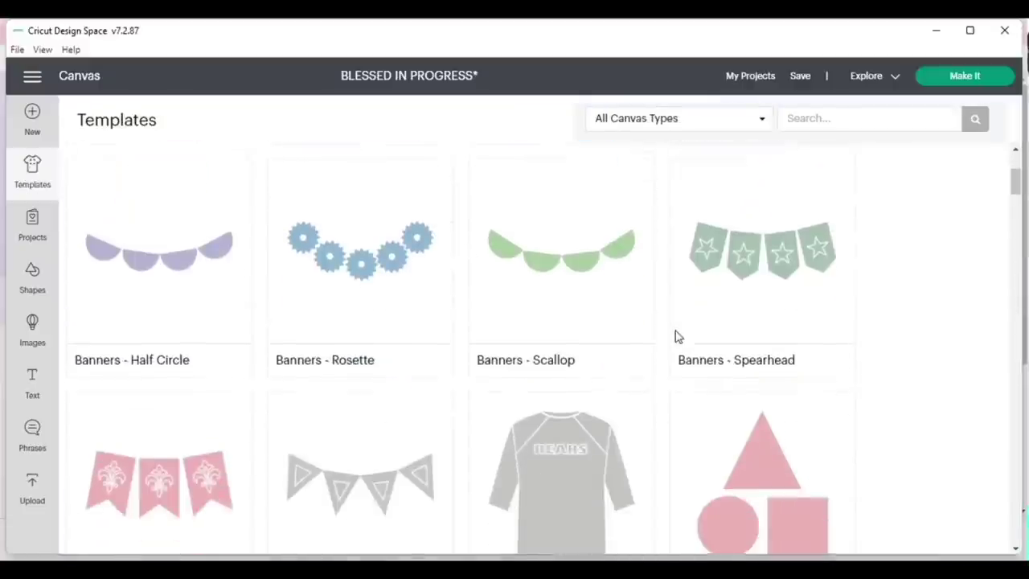
scroll(675, 336, down, 6)
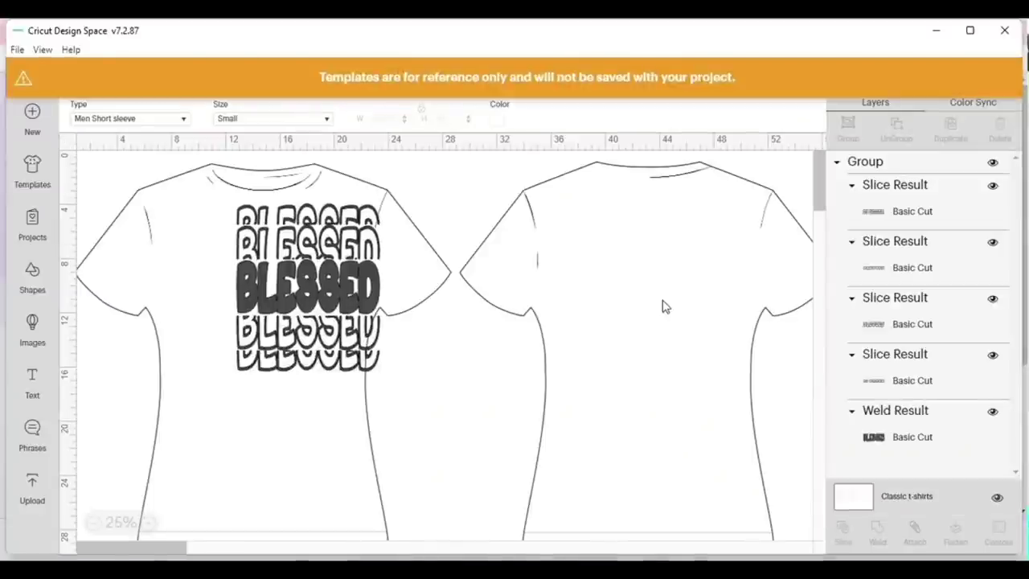
drag(313, 305, 267, 325)
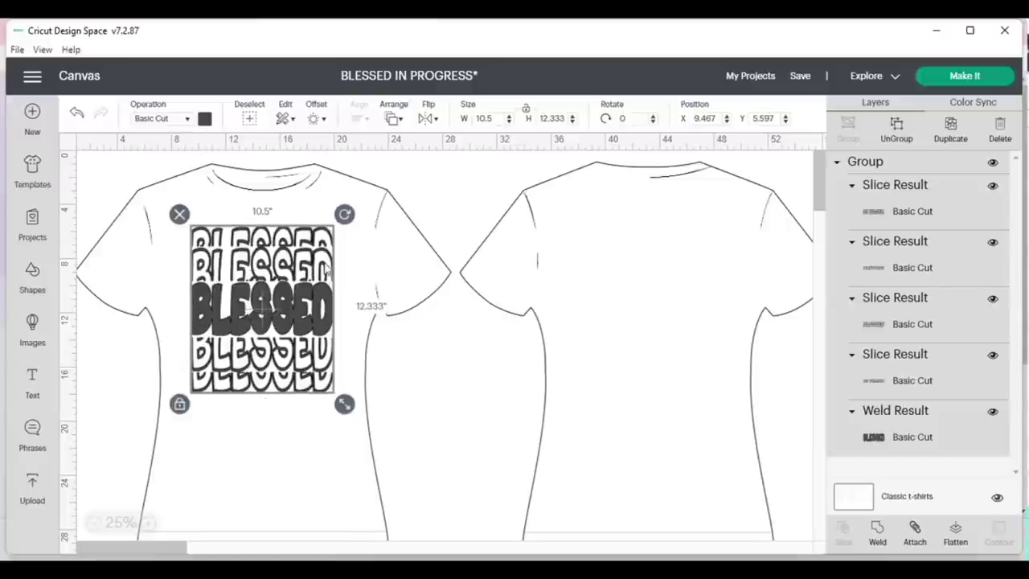
click(386, 266)
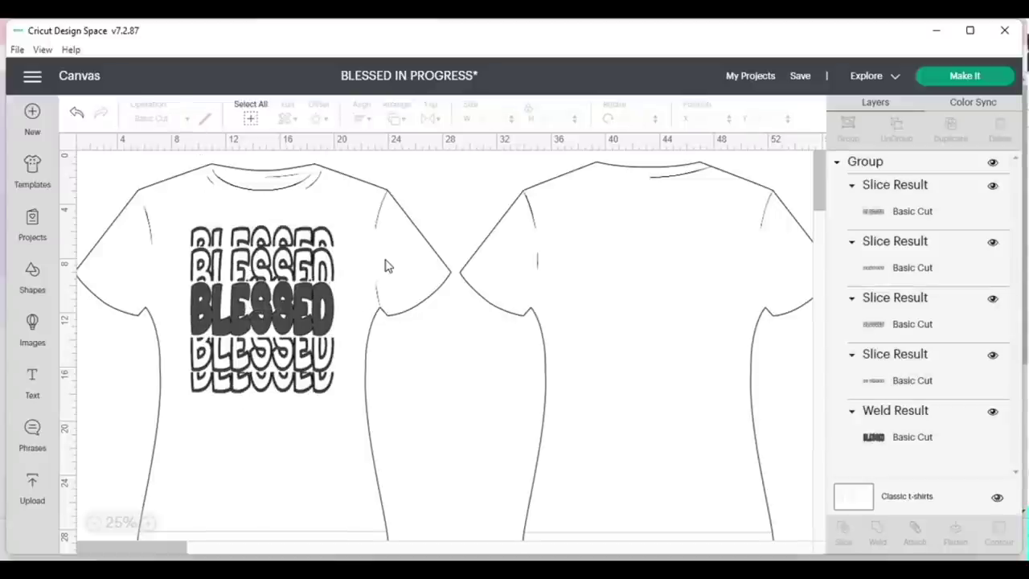
click(277, 302)
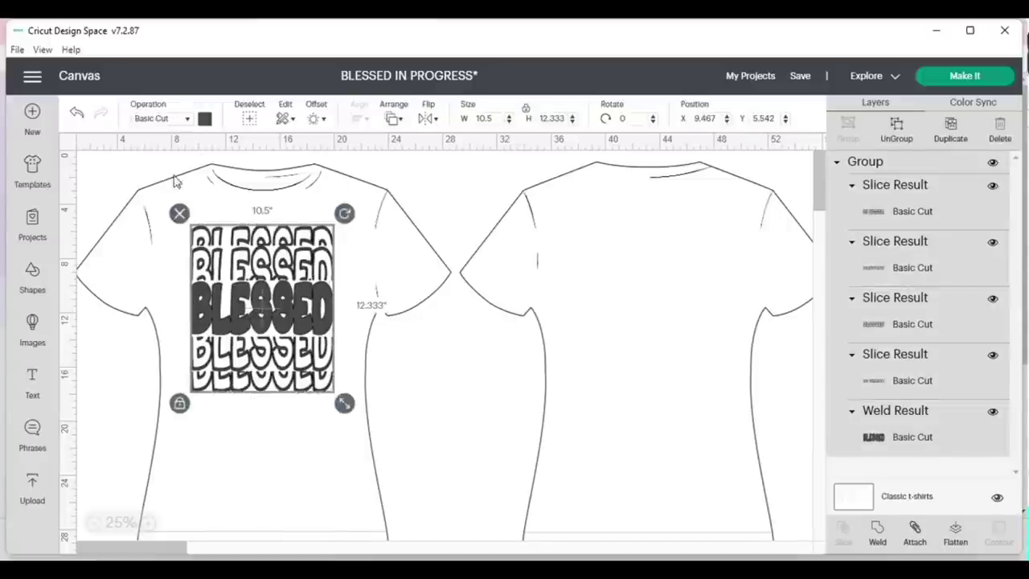
Set the shirt template to Women Short sleeve, size Medium, and reposition the BLESSED group below its neckline at about X 12.5, Y 8.2.
click(854, 502)
click(184, 119)
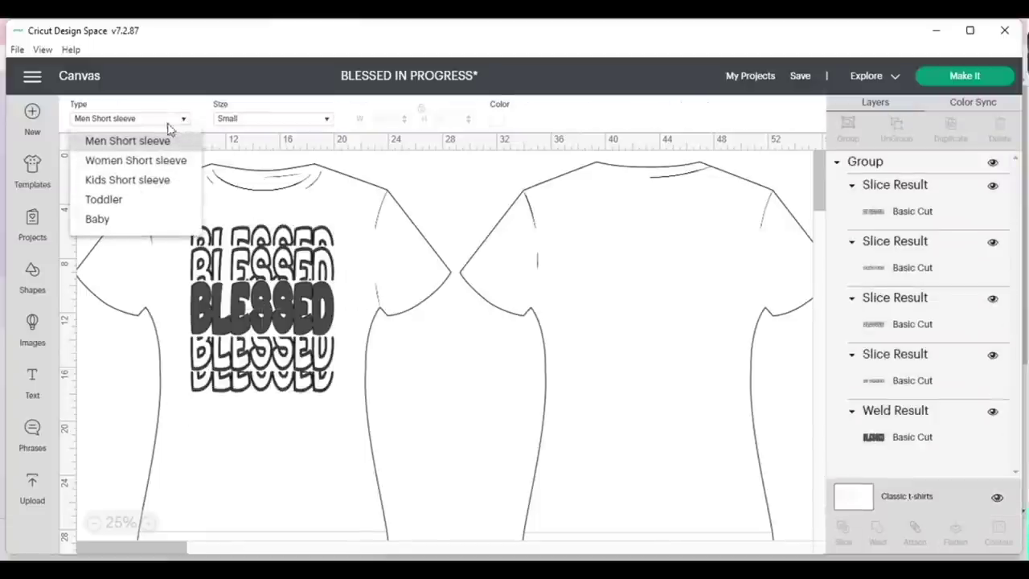
click(130, 158)
click(327, 122)
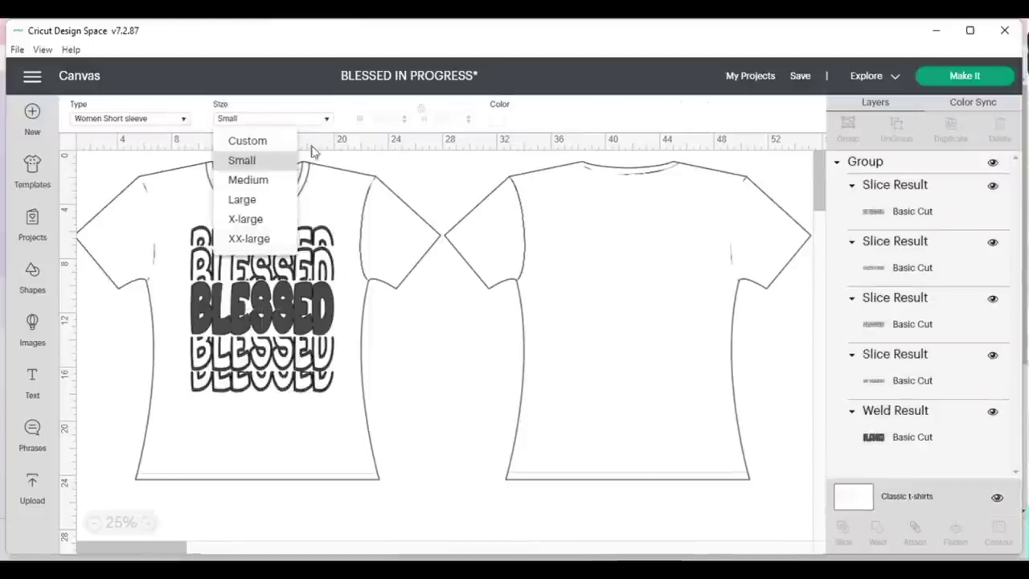
click(271, 182)
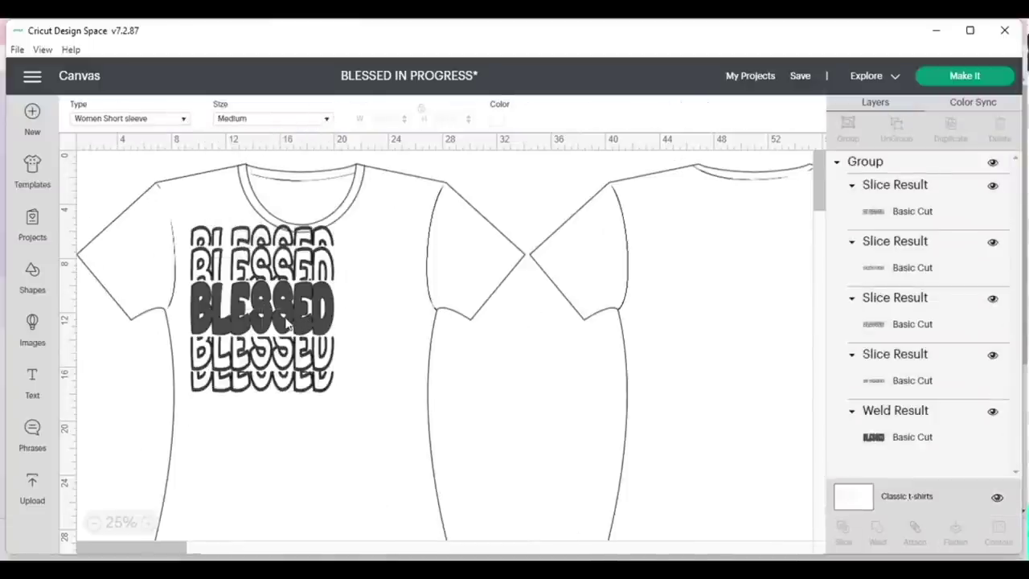
drag(302, 313, 328, 357)
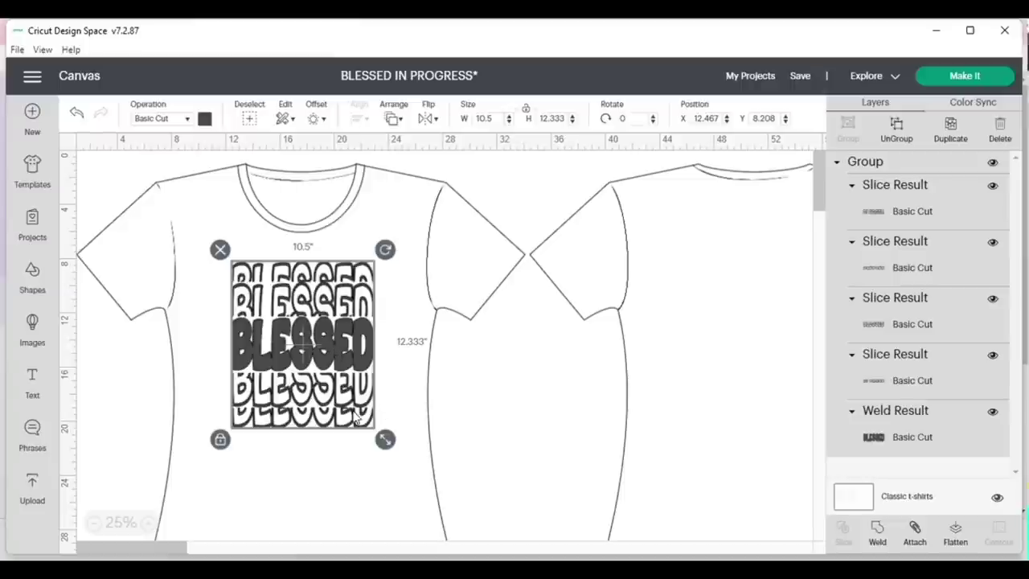
Set the height of the BLESSED group on the shirt front to 11.5 inches.
drag(385, 442, 385, 439)
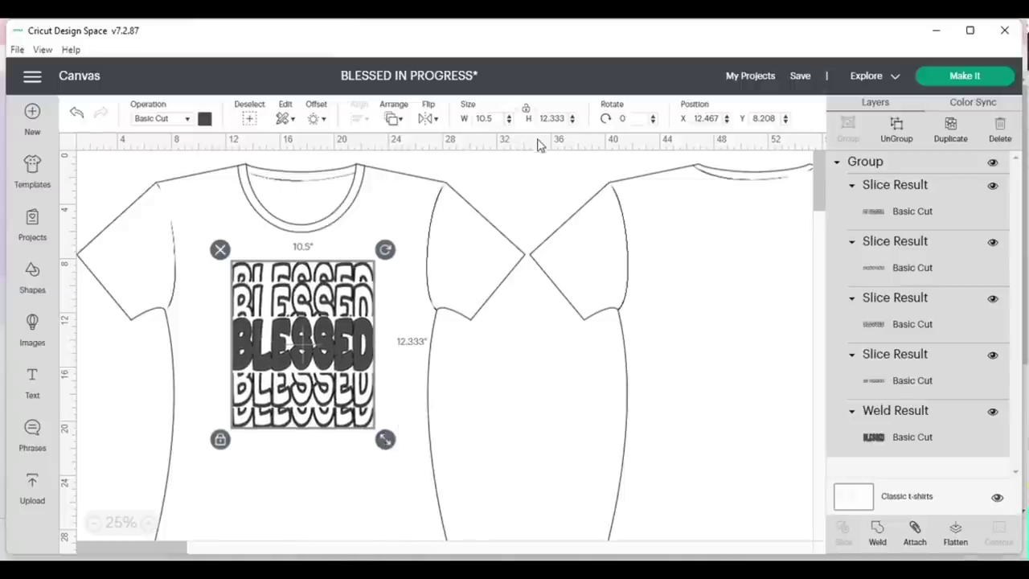
click(560, 118)
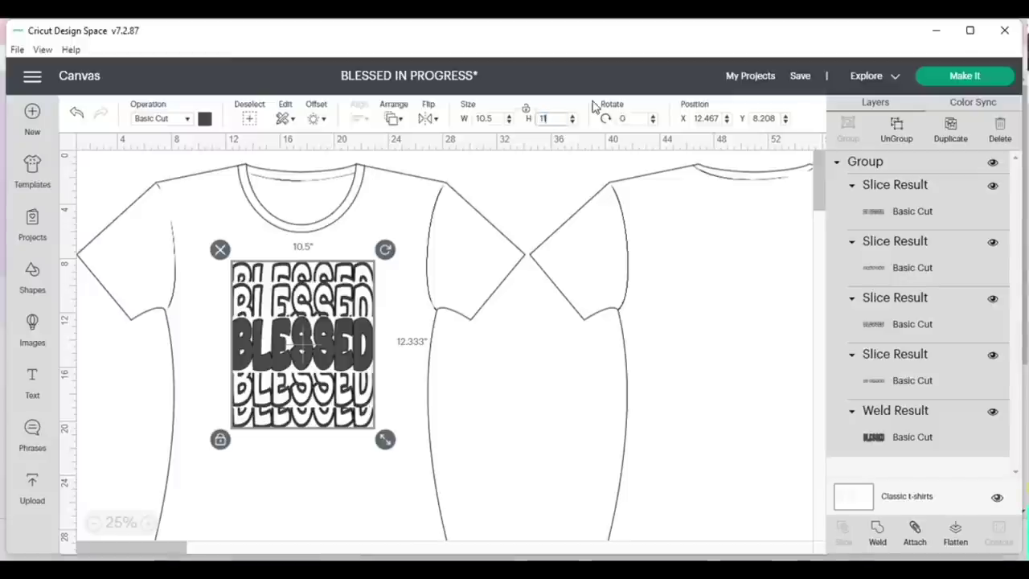
key(Return)
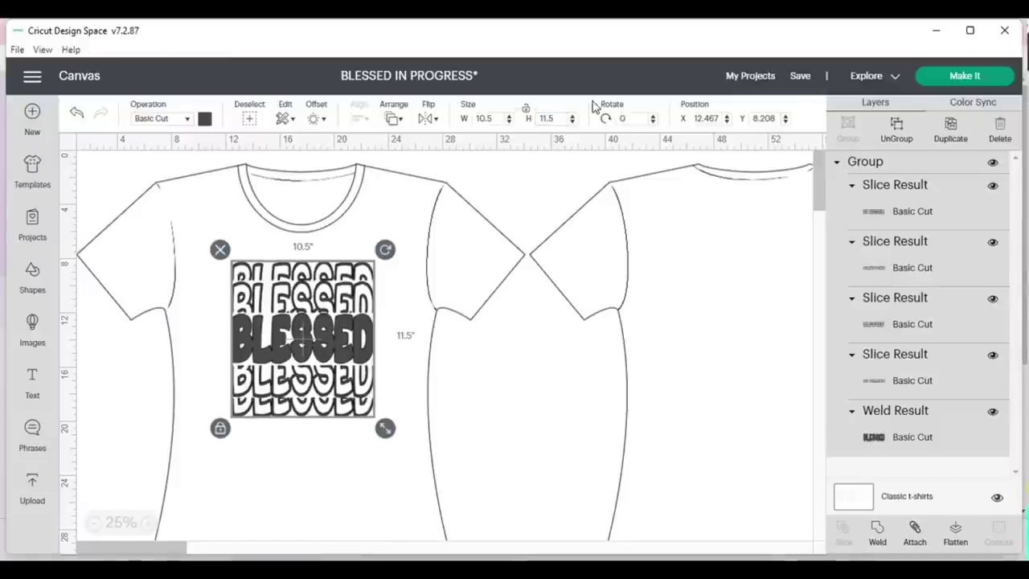
click(587, 375)
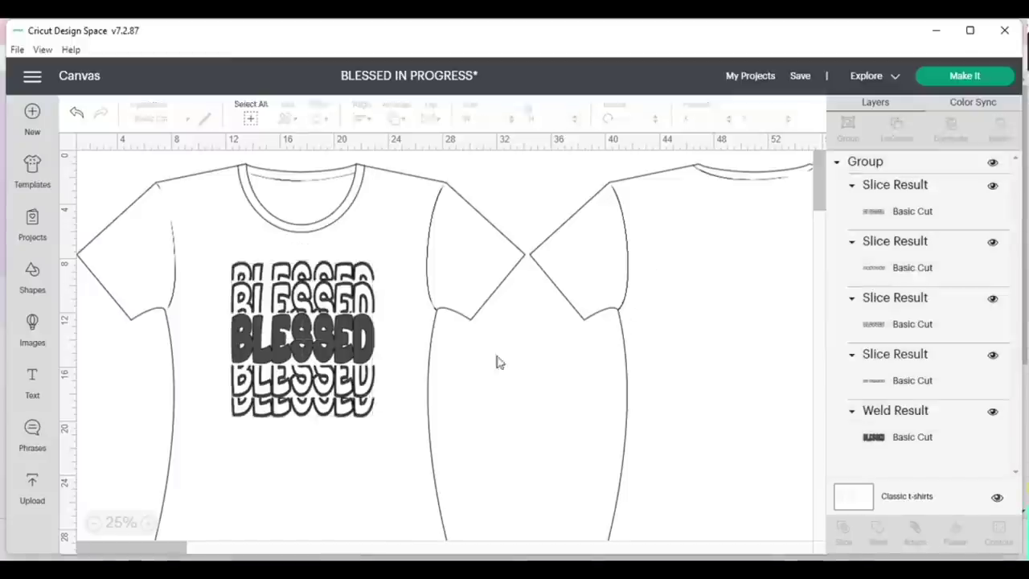
click(363, 351)
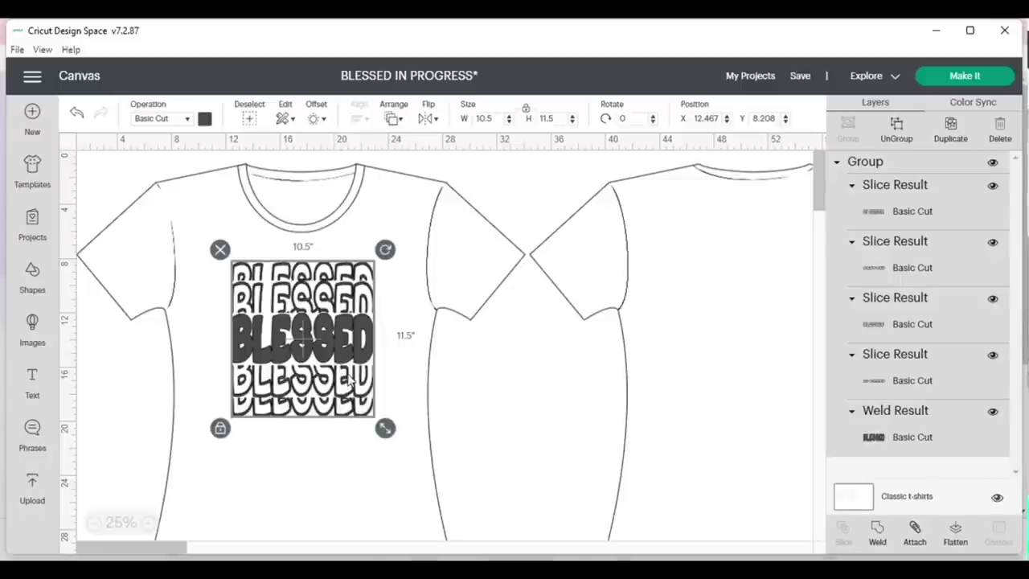
click(354, 318)
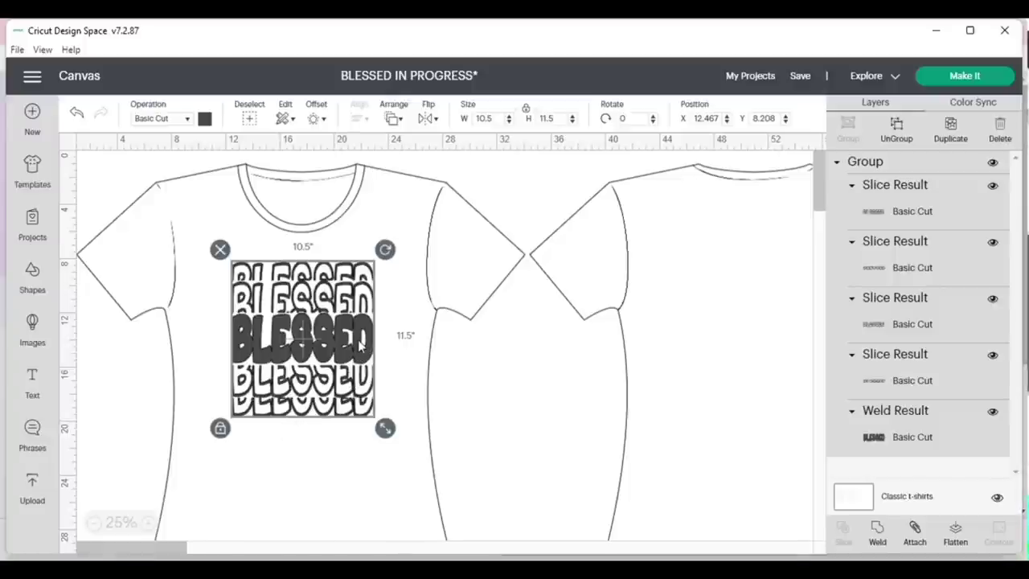
click(511, 361)
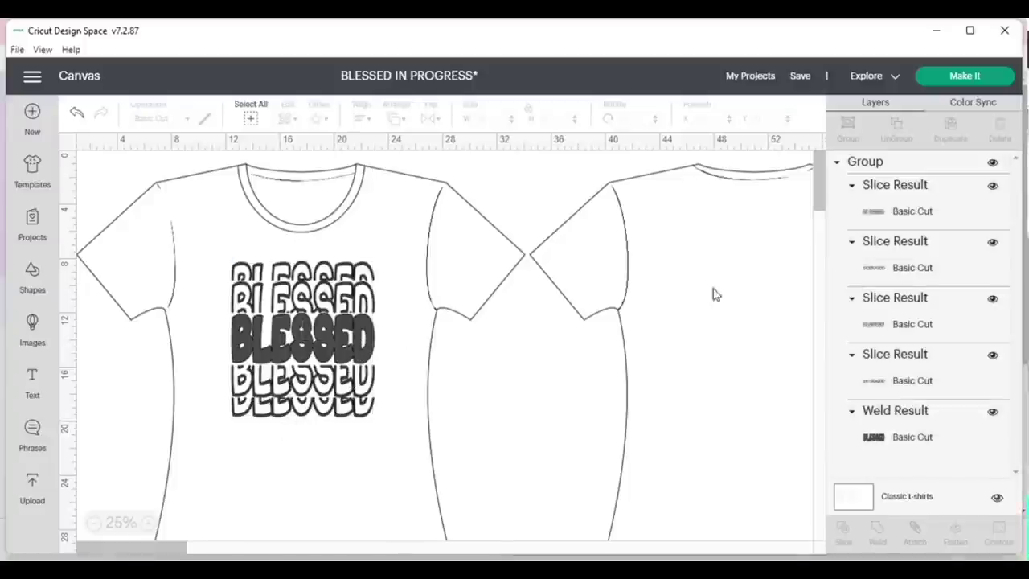
Ungroup the BLESSED design and attach its topmost and bottommost outlined slices to each other.
click(326, 333)
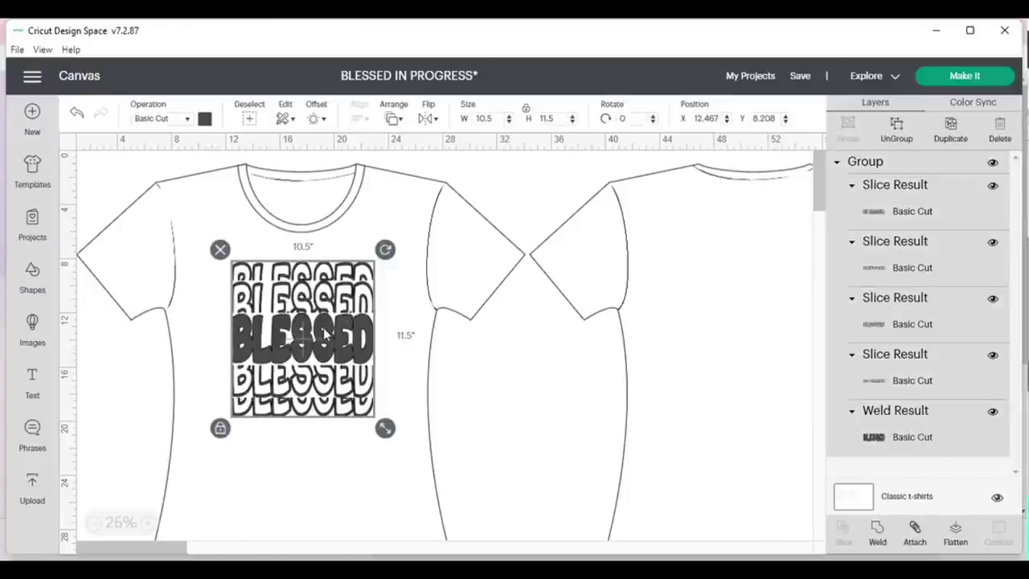
click(898, 122)
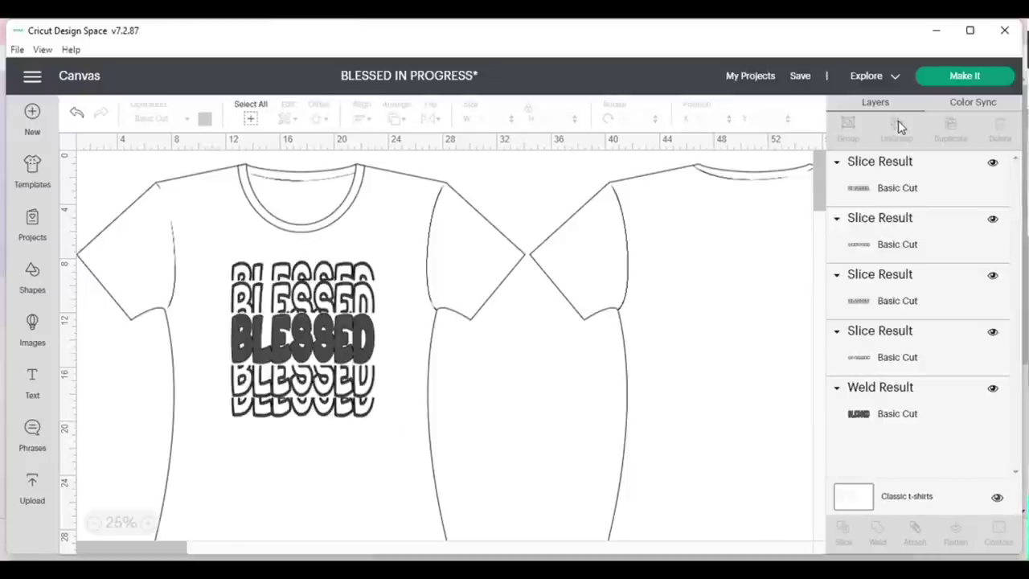
click(348, 274)
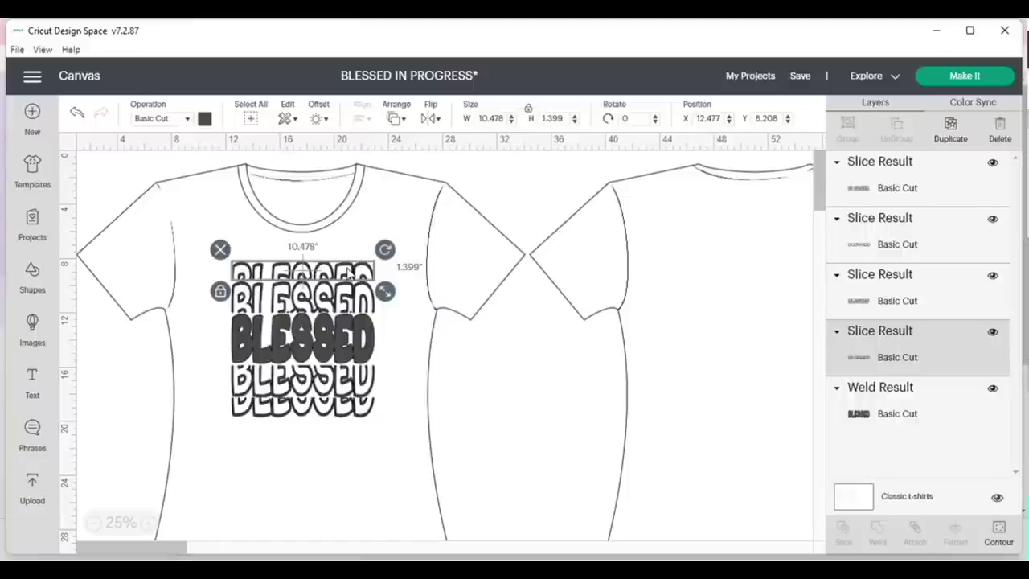
shift+click(358, 414)
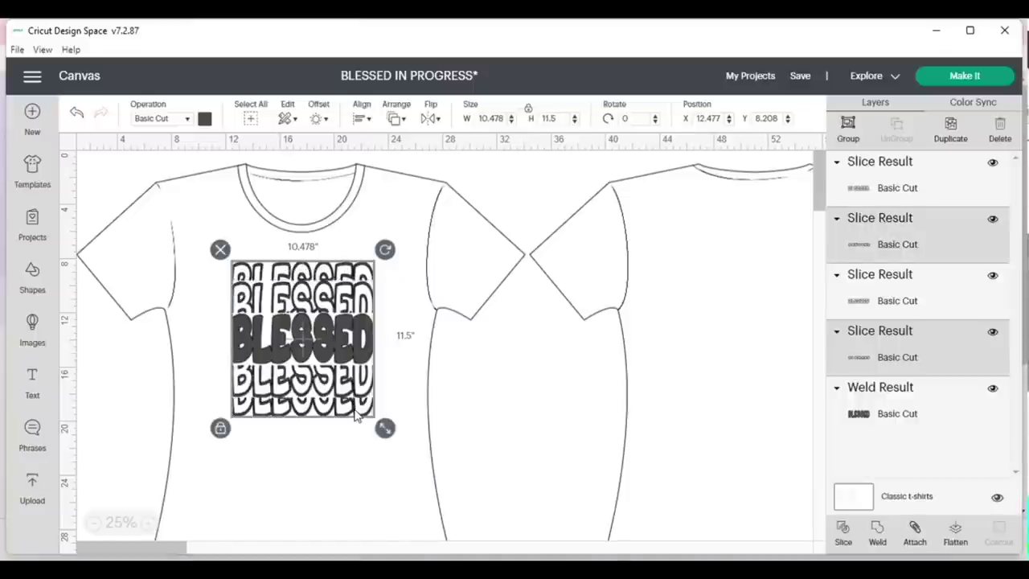
click(916, 533)
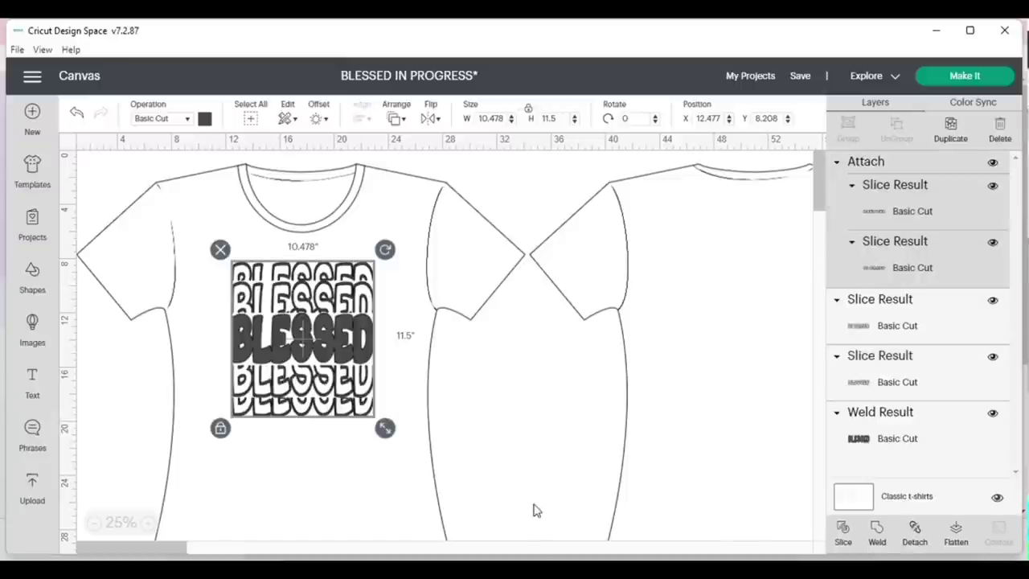
Nudge the attached topmost and bottommost slices to about X 12.4, Y 8.3 and undo the move.
mouse_move(359, 412)
mouse_down()
mouse_move(502, 410)
mouse_move(349, 411)
mouse_up()
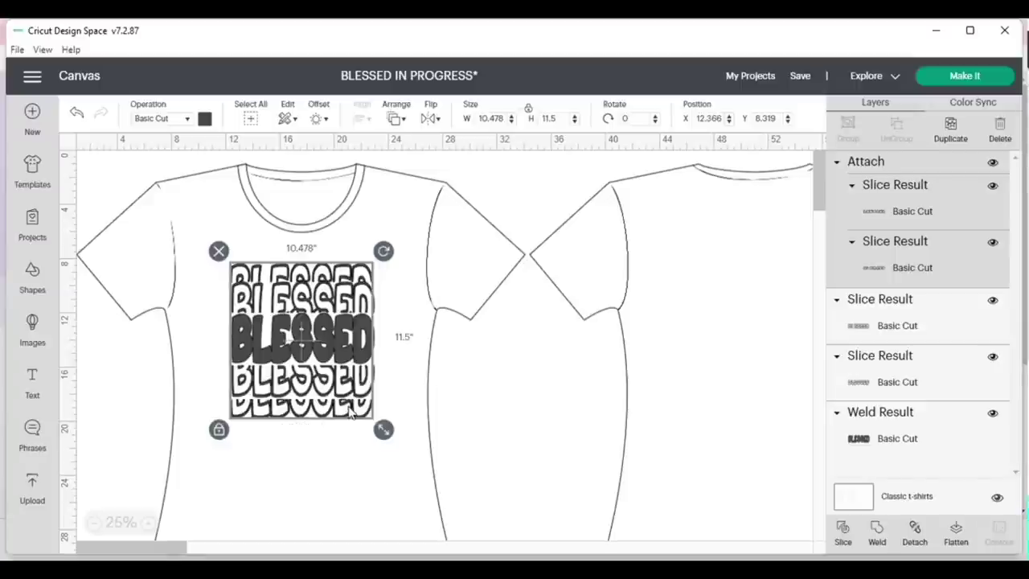
click(75, 114)
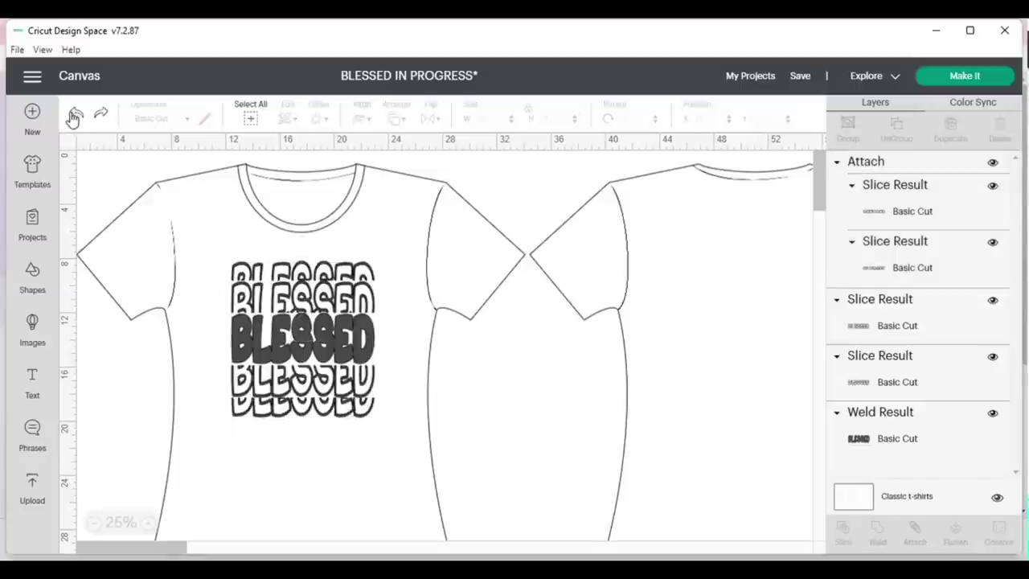
click(320, 297)
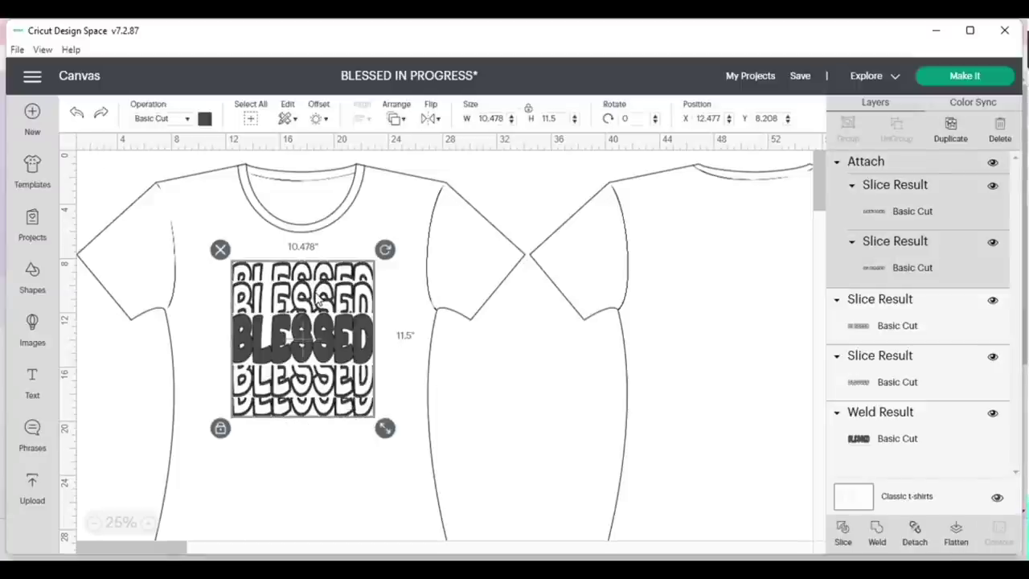
click(397, 305)
click(365, 307)
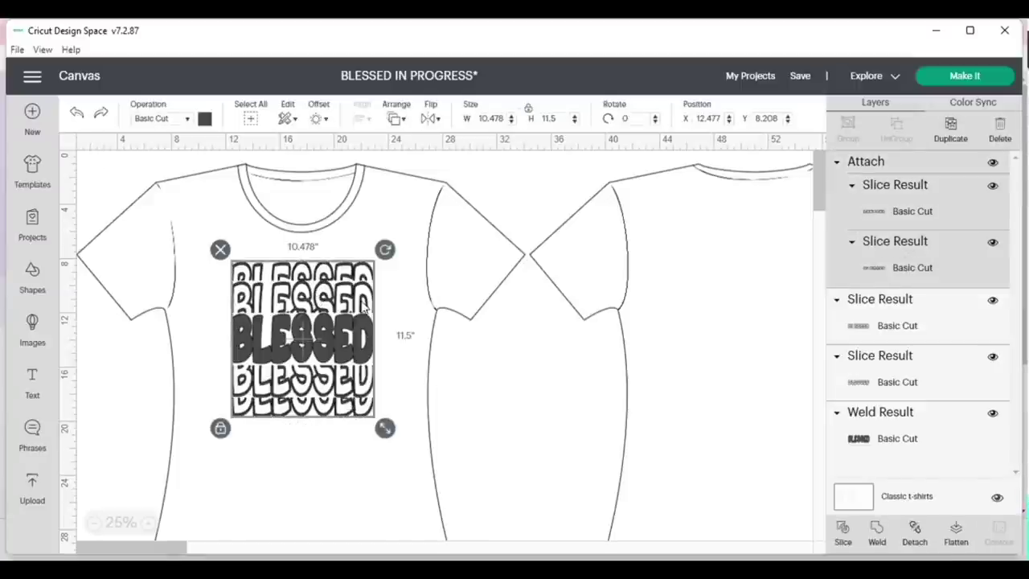
Hide the attached outer pair and attach the two outlined slices directly above and below the solid BLESSED.
click(993, 164)
click(357, 299)
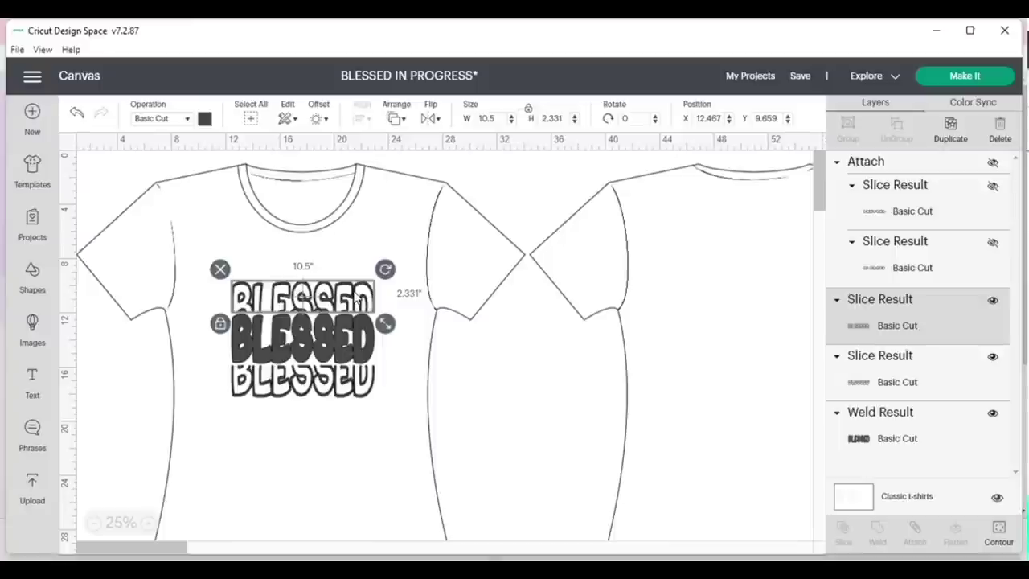
shift+click(362, 387)
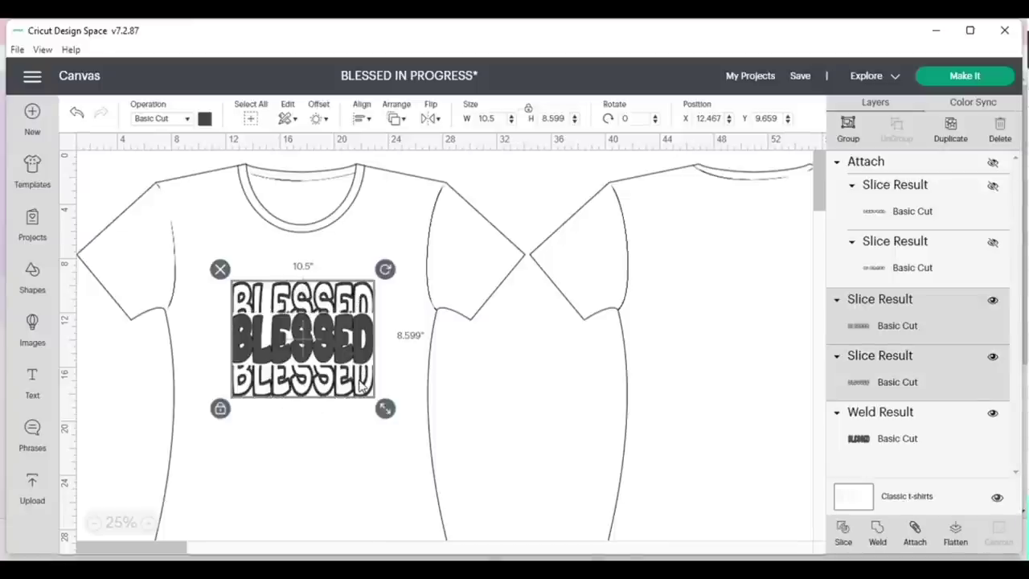
click(915, 531)
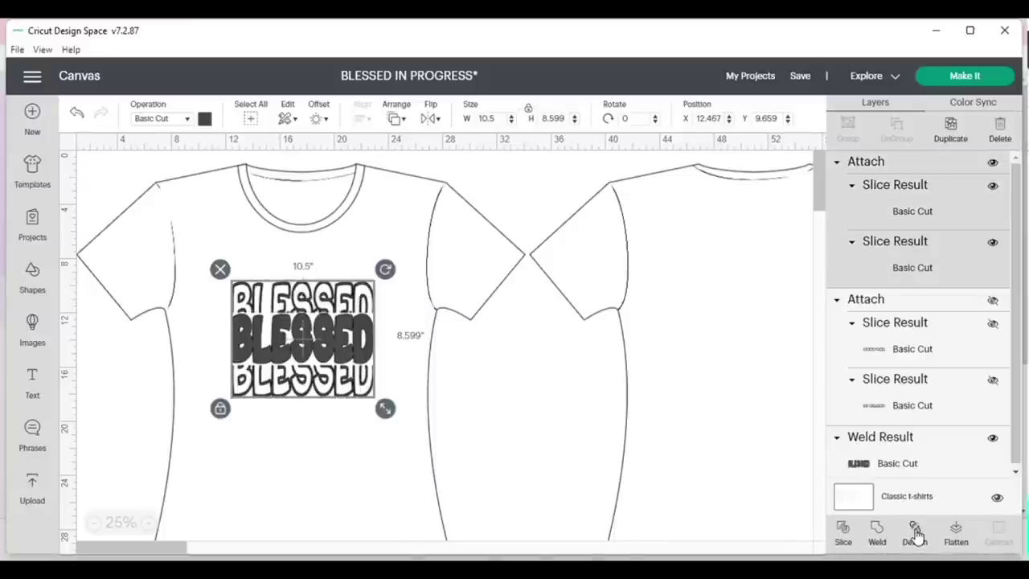
Nudge the attached inner pair of slices up to about Y 9.5 and undo the move.
click(336, 391)
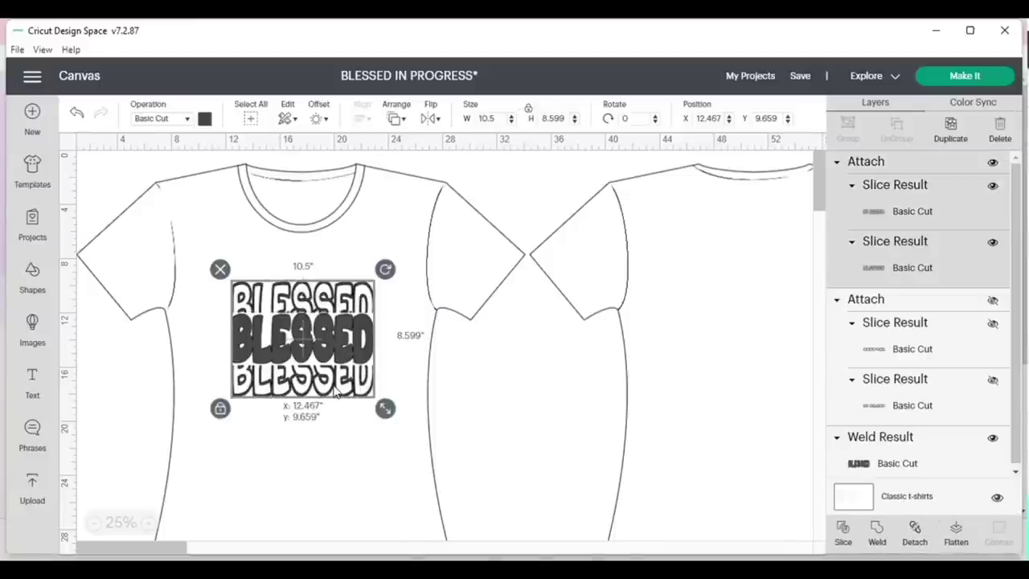
mouse_move(336, 391)
mouse_down()
mouse_move(363, 389)
mouse_move(336, 390)
mouse_up()
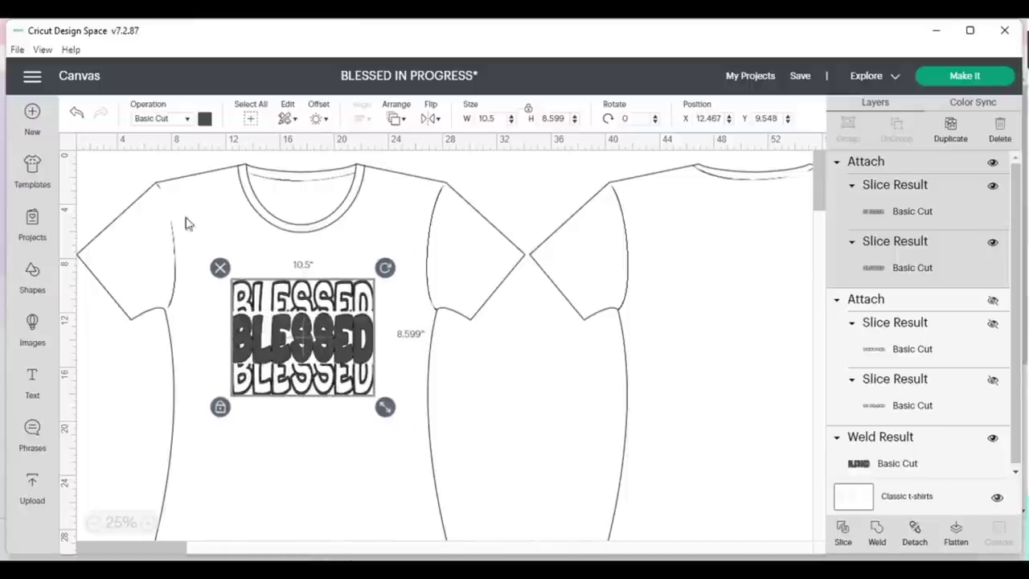
click(76, 113)
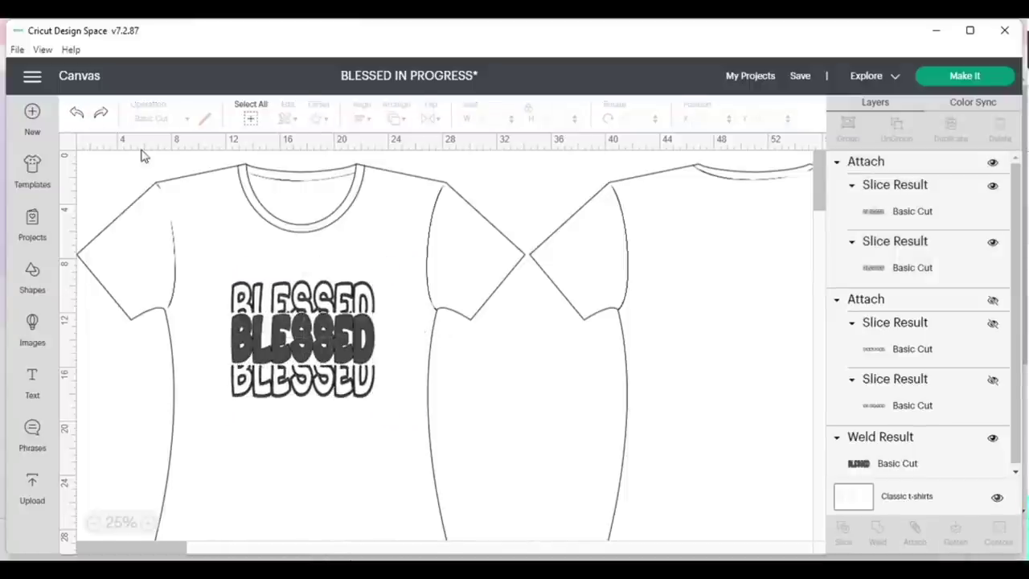
click(331, 348)
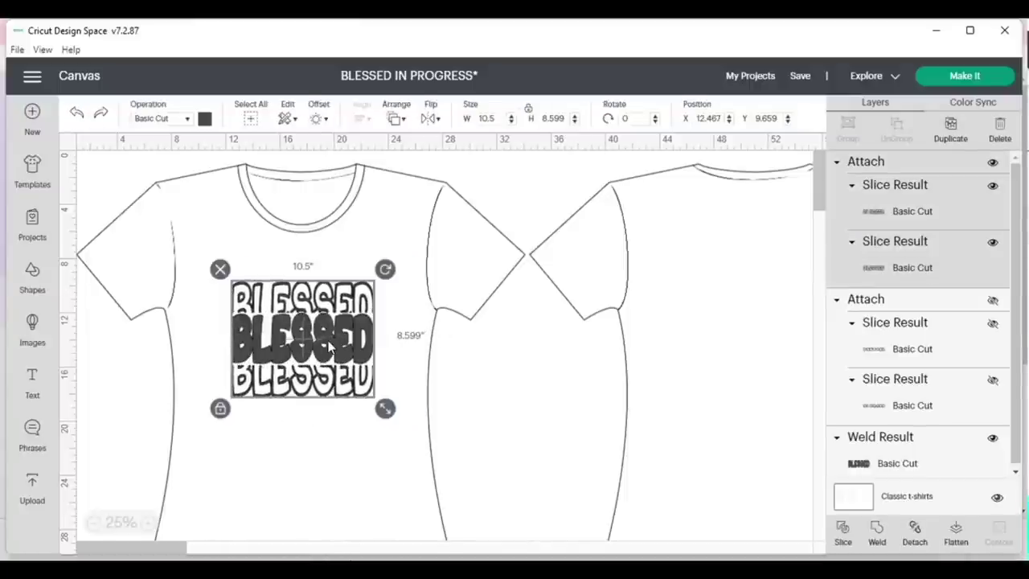
click(921, 463)
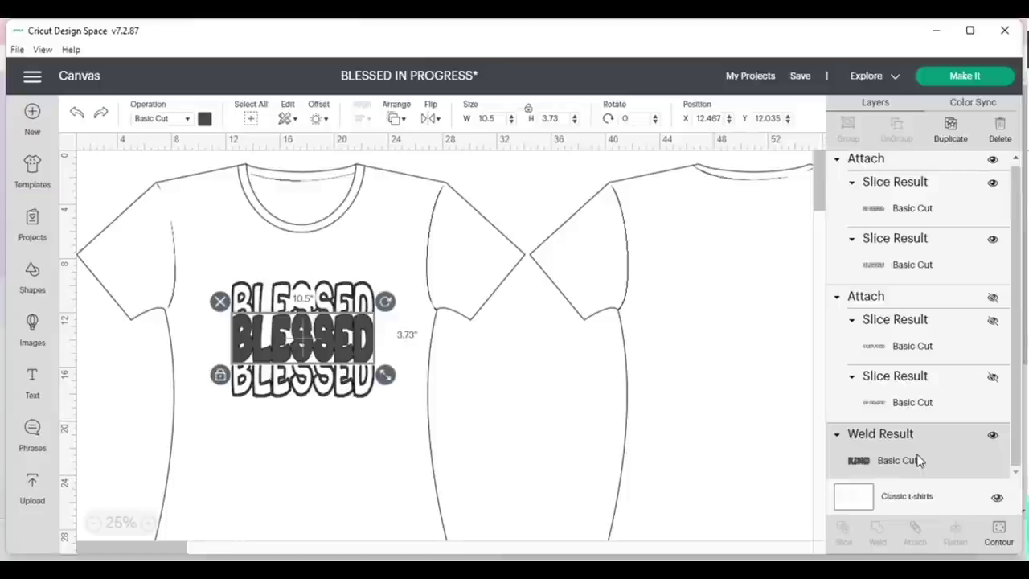
Show the hidden outer pair of slices again and recolor it light purple.
click(992, 297)
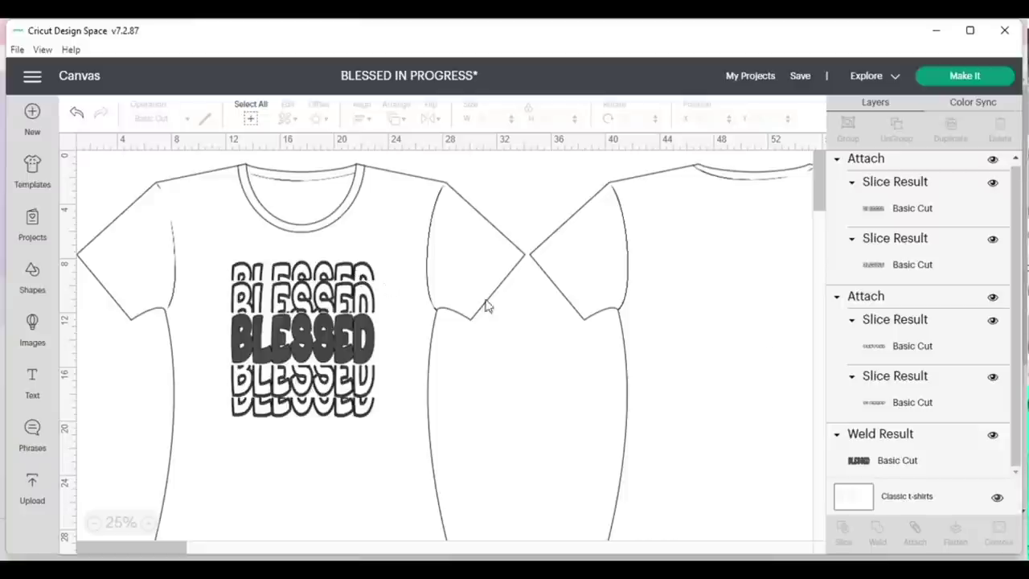
click(963, 337)
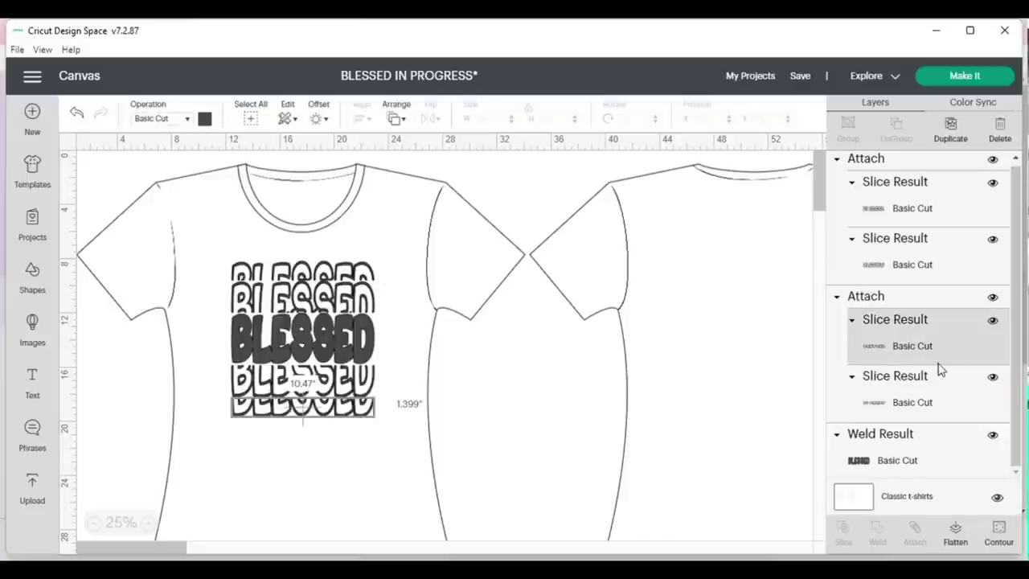
click(944, 304)
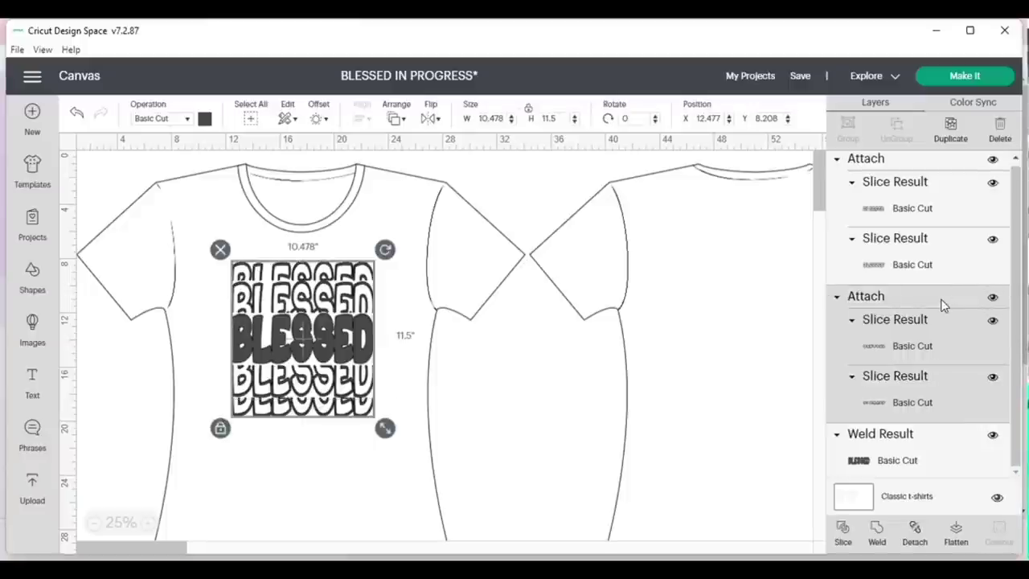
click(204, 119)
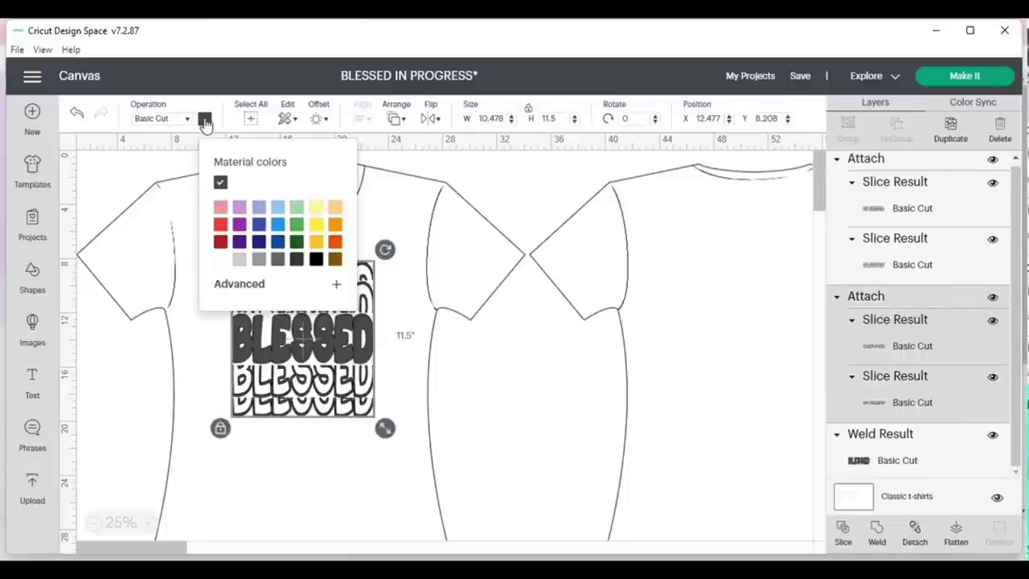
click(240, 207)
click(631, 353)
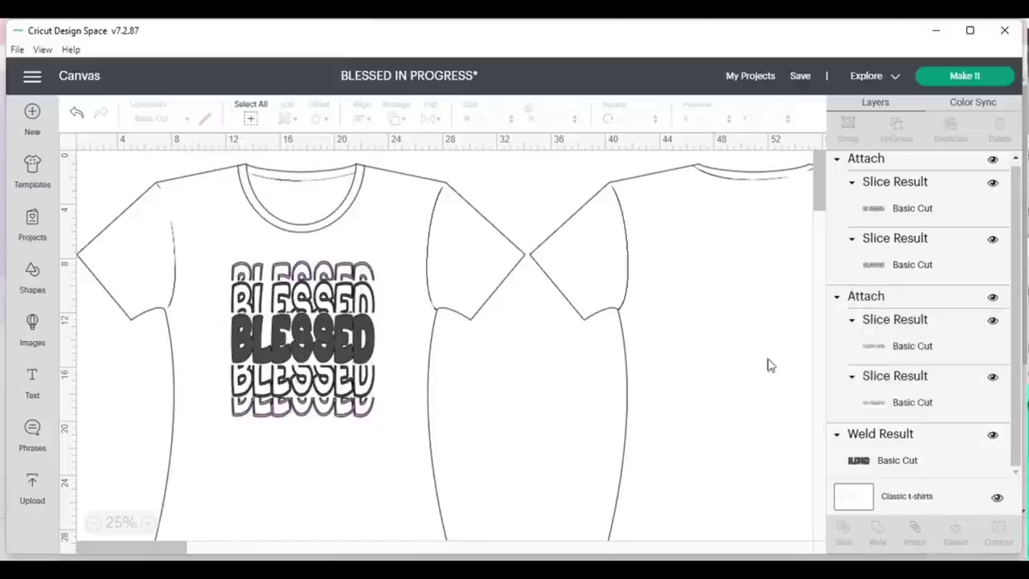
Recolor the attached inner pair of outlined slices medium purple.
click(948, 161)
click(204, 119)
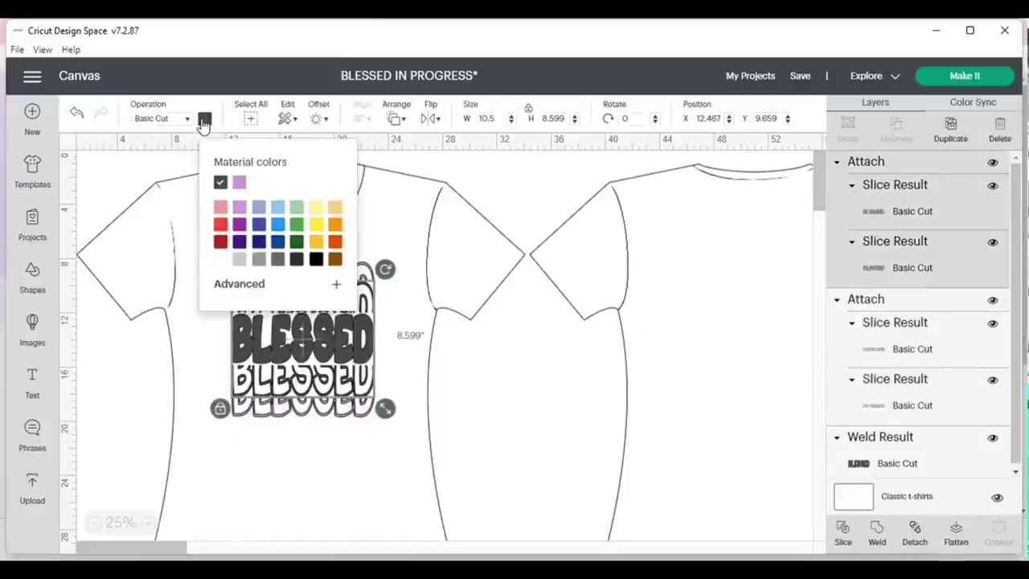
click(239, 224)
click(583, 370)
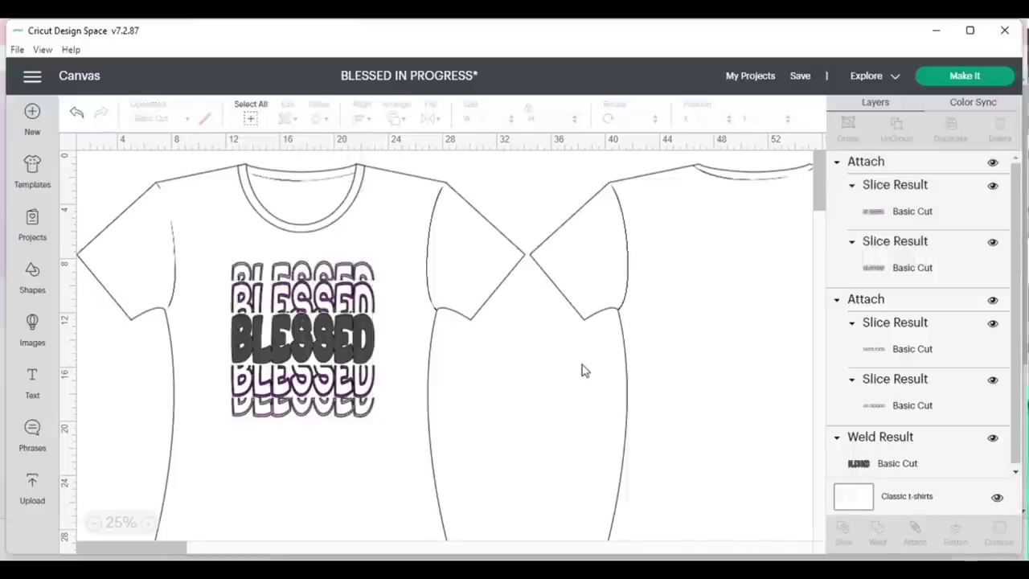
Recolor the solid BLESSED weld result in the middle dark purple.
click(888, 465)
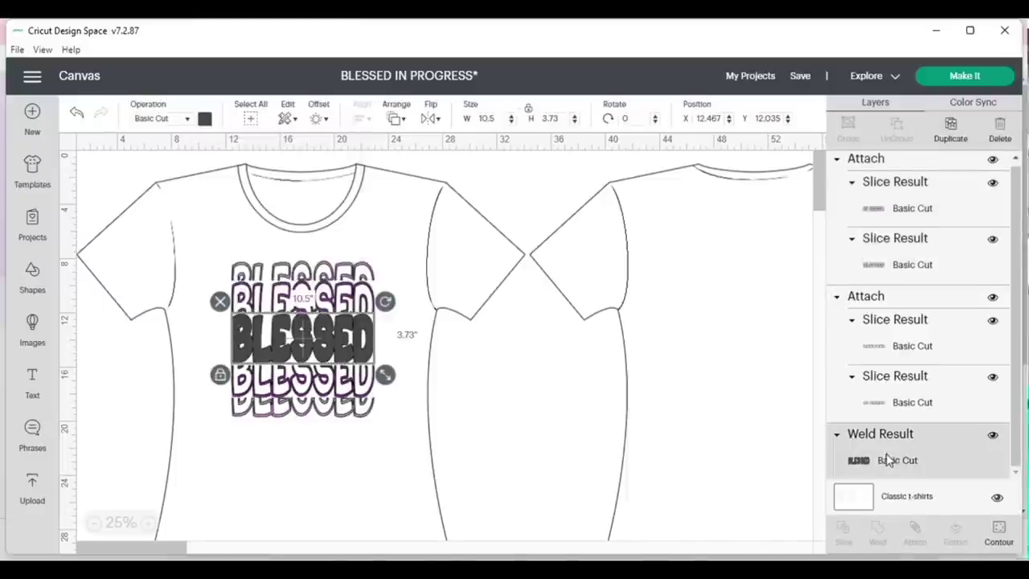
click(204, 119)
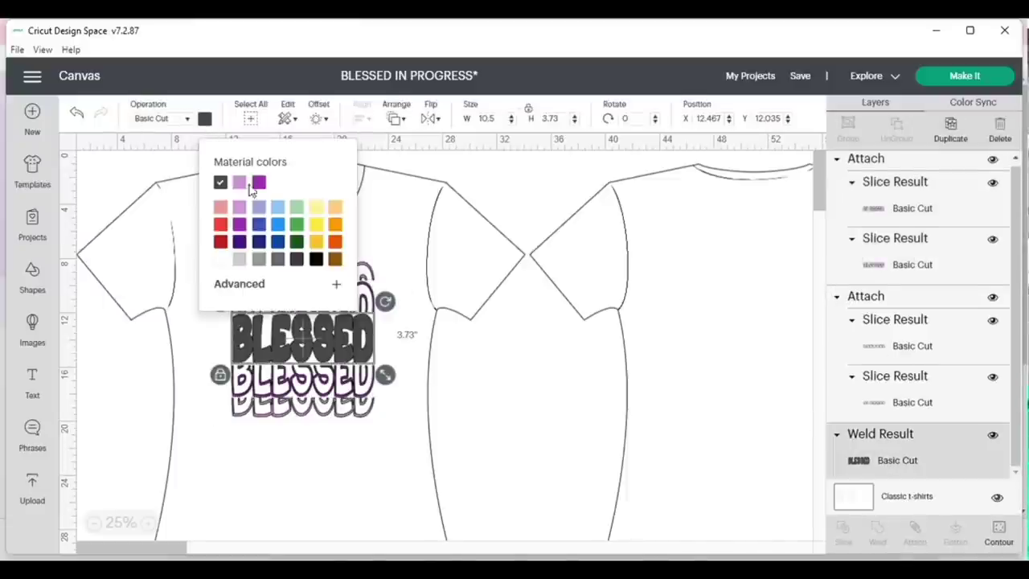
click(242, 243)
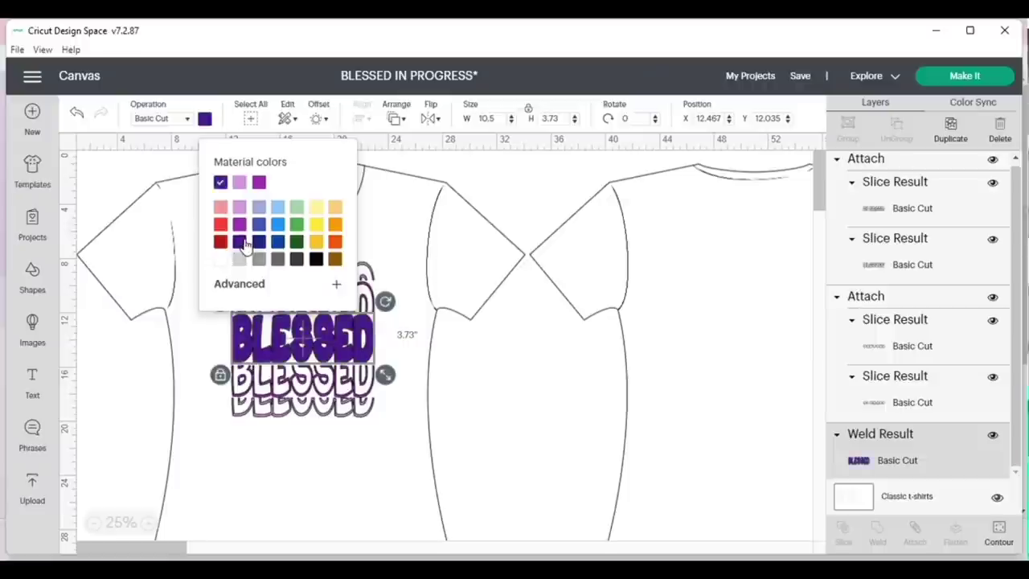
click(473, 359)
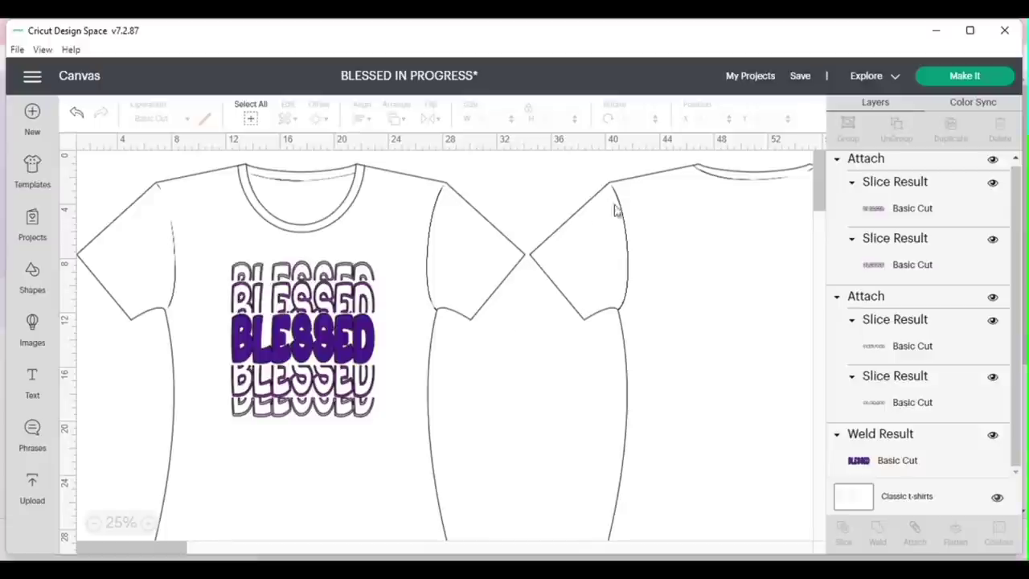
Save the project and select the whole stacked BLESSED design on the canvas.
mouse_move(798, 83)
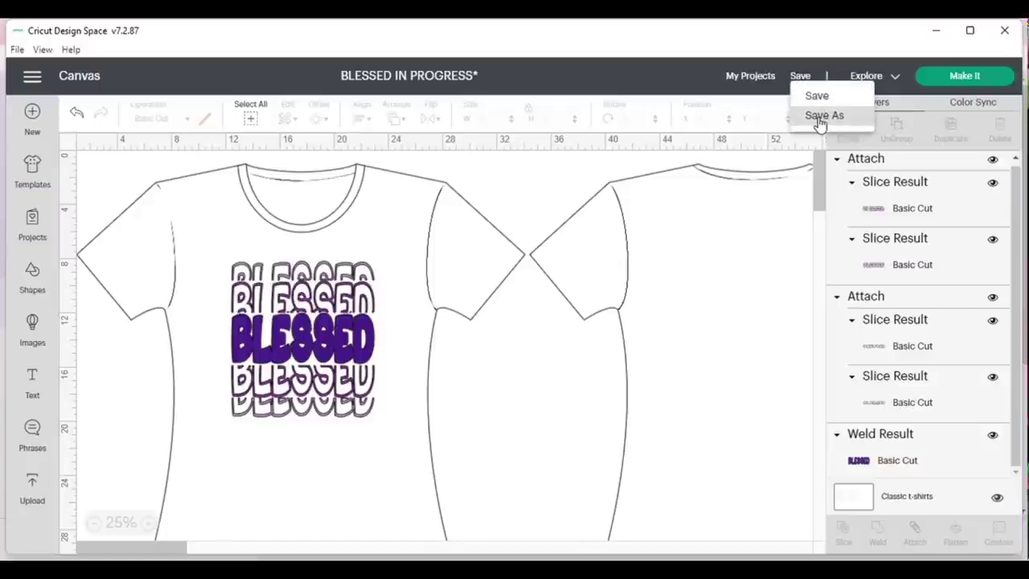
click(815, 96)
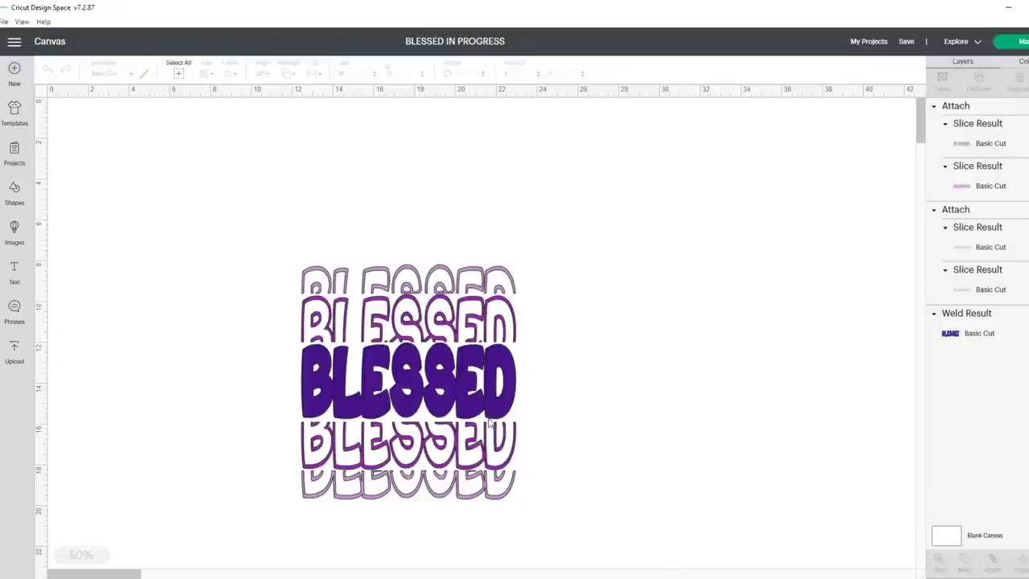
click(480, 378)
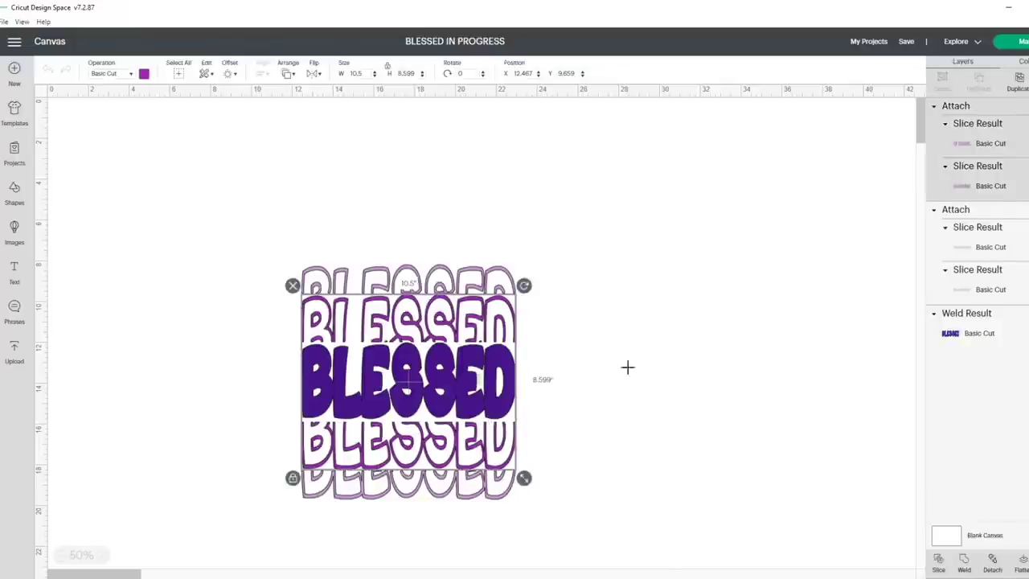
drag(281, 250, 542, 521)
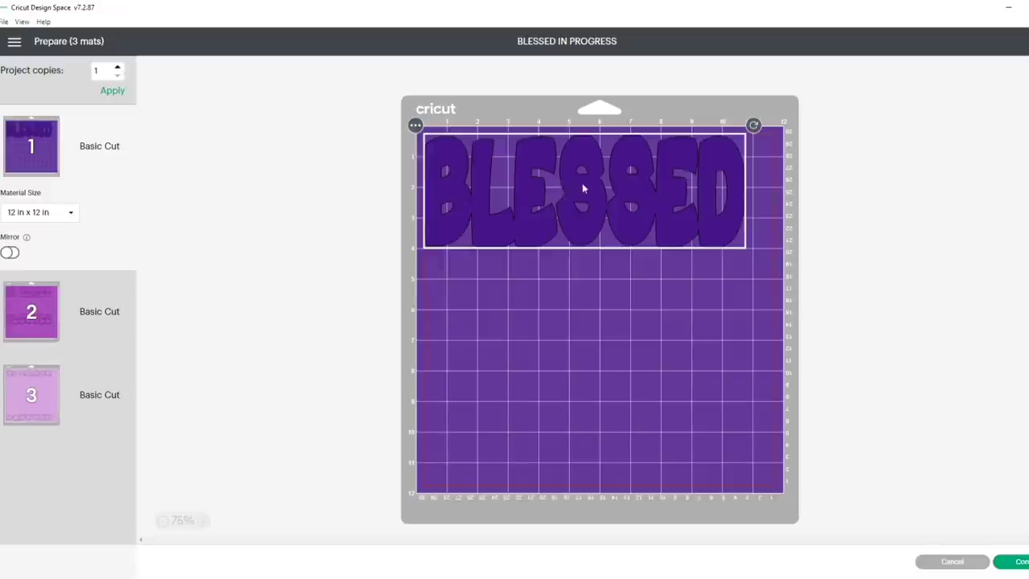
Move the solid word on mat 1 and the outlined pair on mat 2 down to about 1 inch from the mat's upper edge.
drag(582, 188, 595, 213)
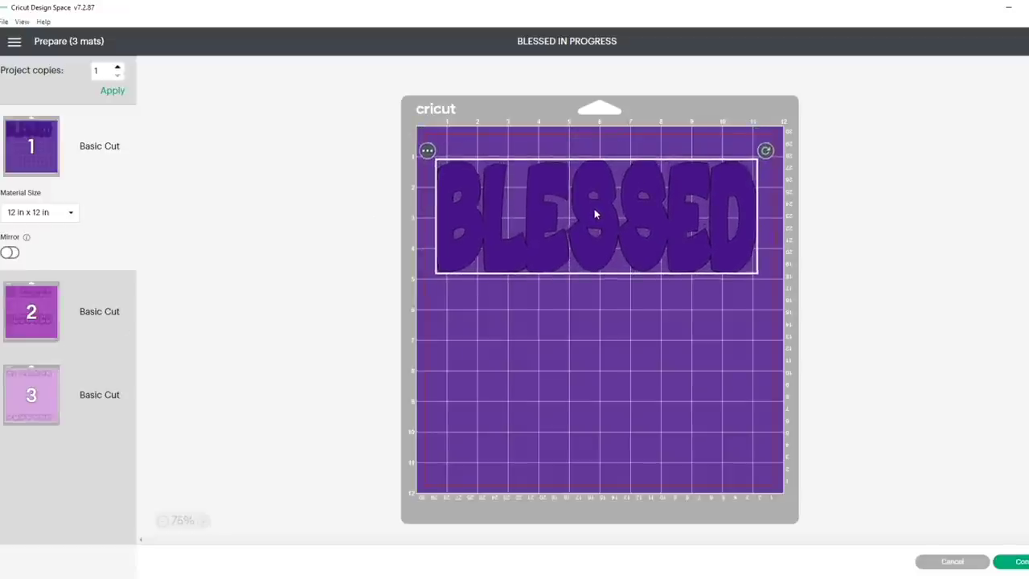
click(10, 322)
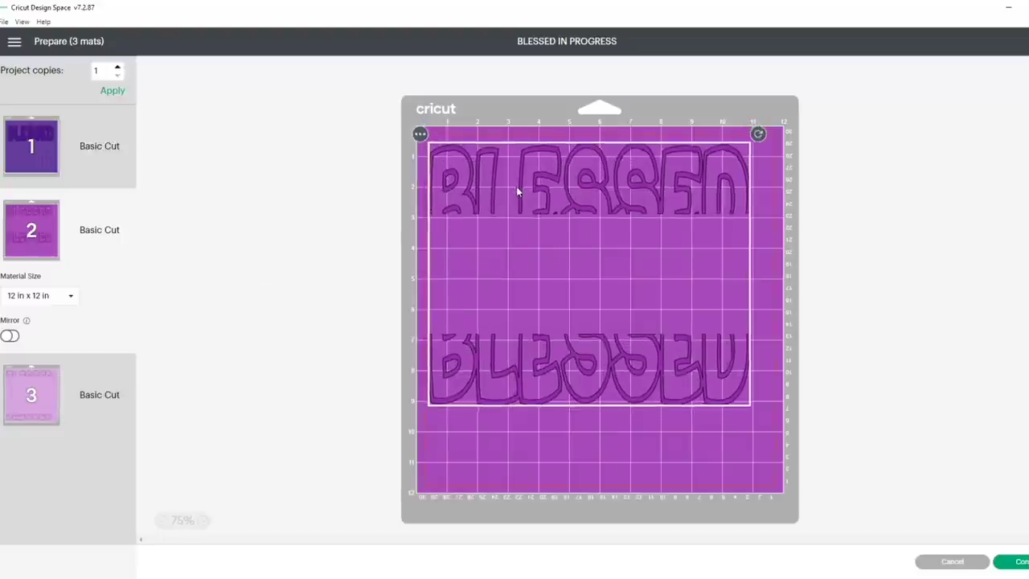
drag(516, 186, 516, 202)
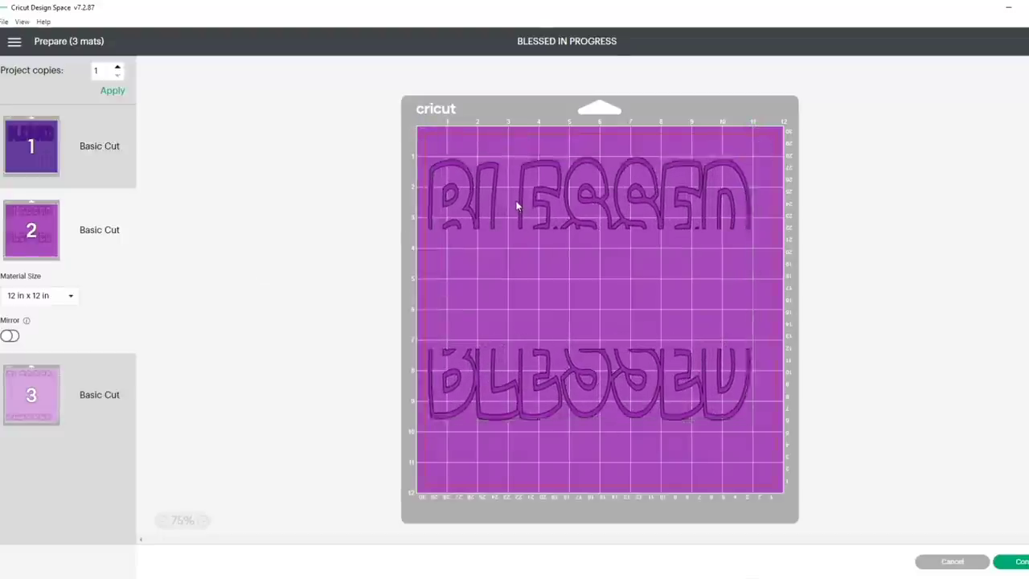
Turn on mirroring for all three mats, starting with mat 3 and ending with mat 1.
click(53, 395)
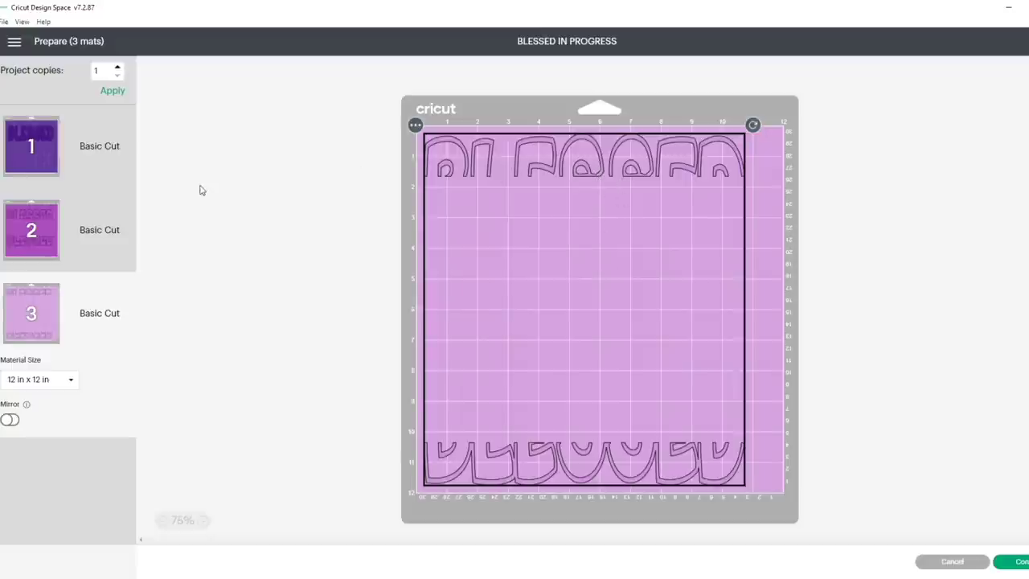
click(10, 418)
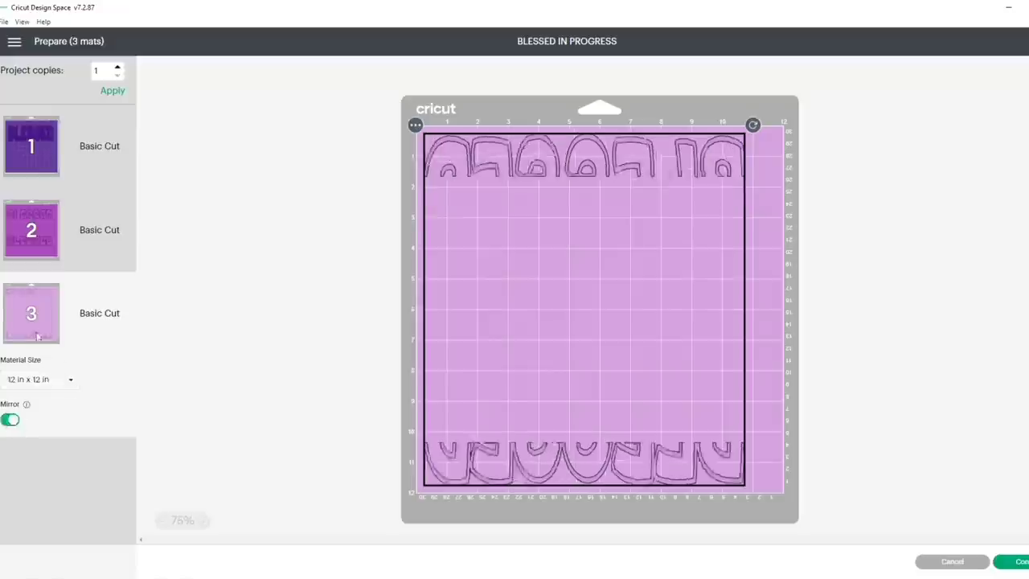
click(40, 243)
click(9, 336)
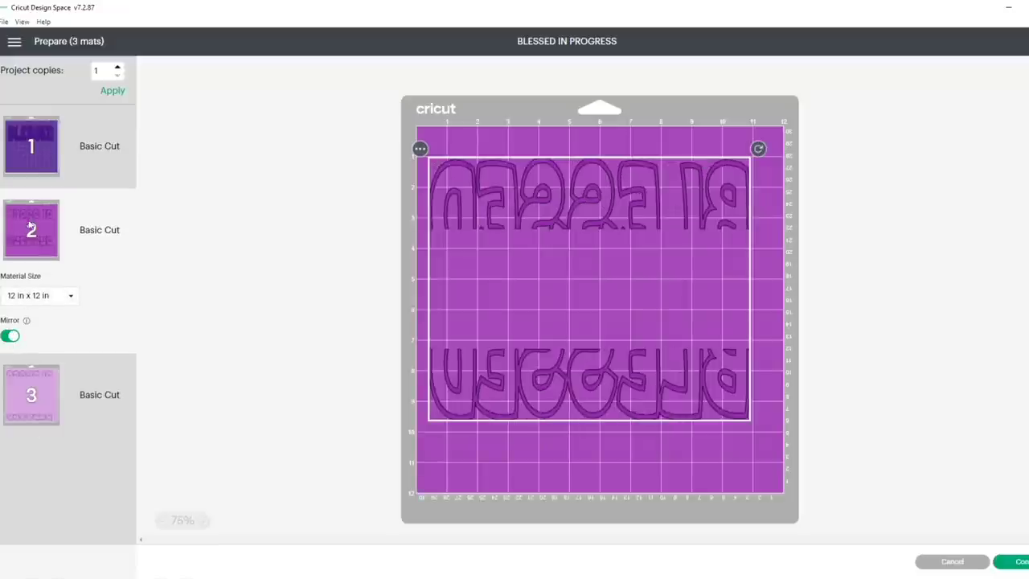
click(31, 161)
click(10, 253)
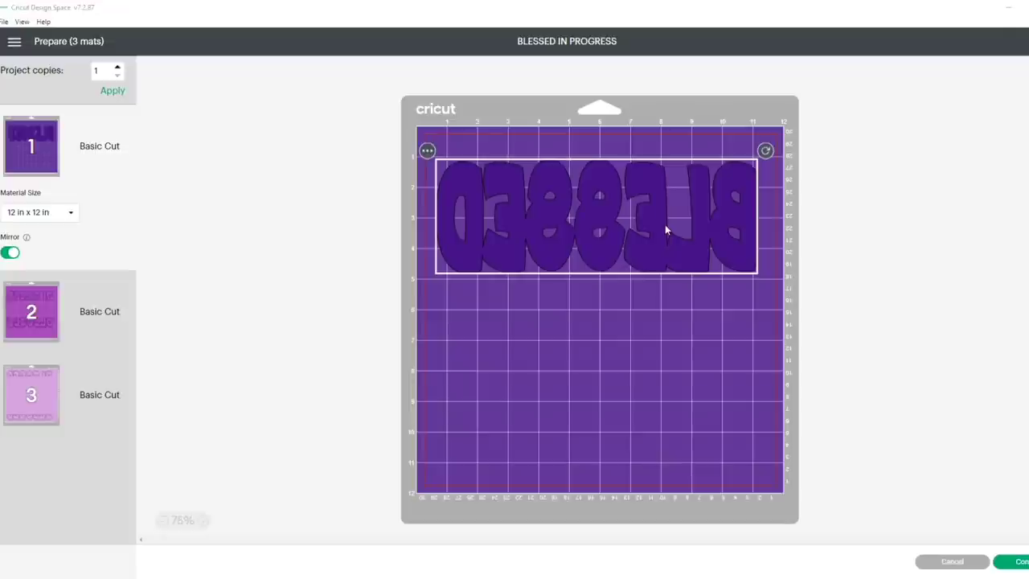
Continue to the cutting setup, dismiss the antivirus notice and set the base material to Glitter Iron-On.
click(1022, 562)
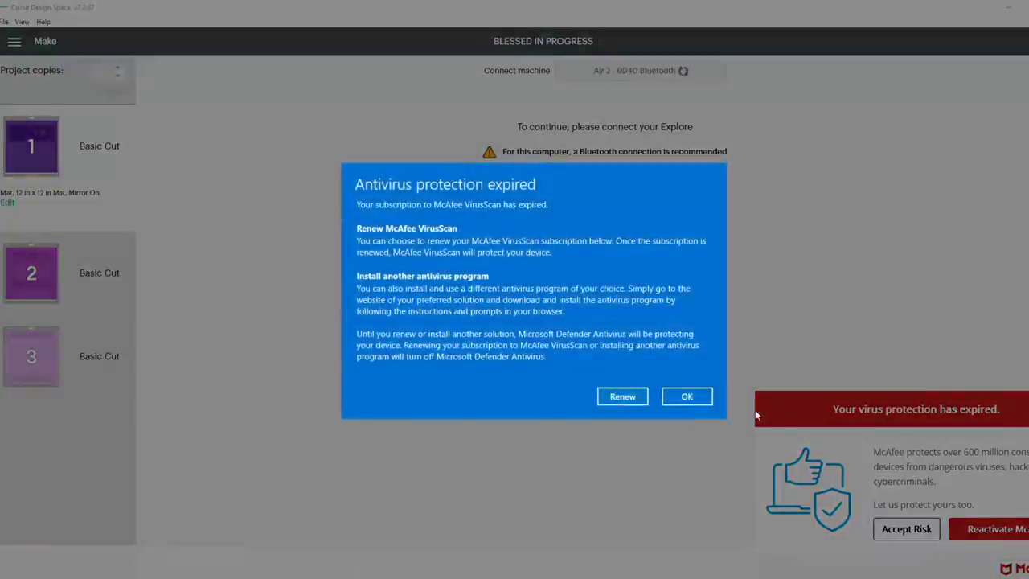
click(679, 395)
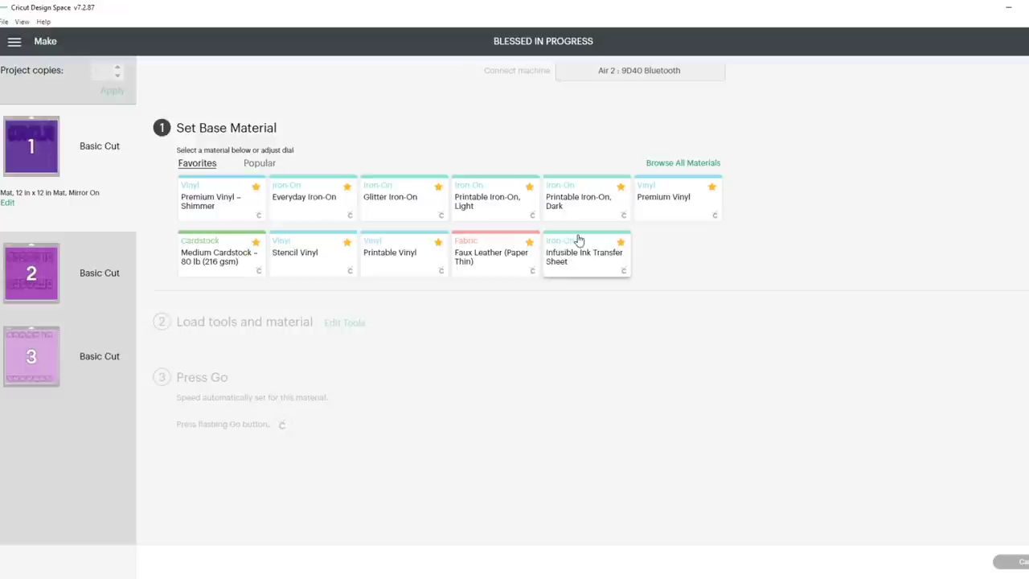
click(400, 207)
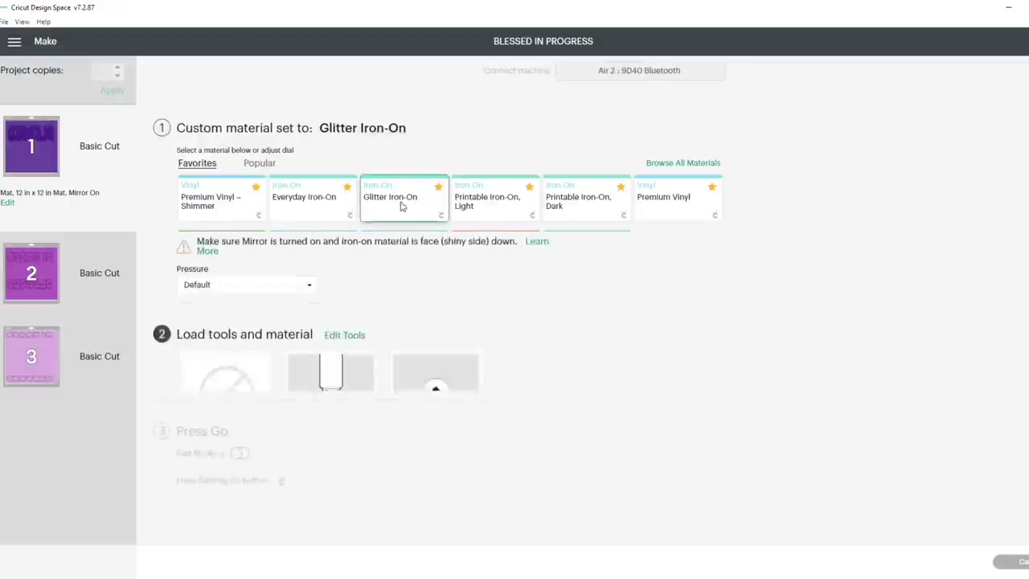